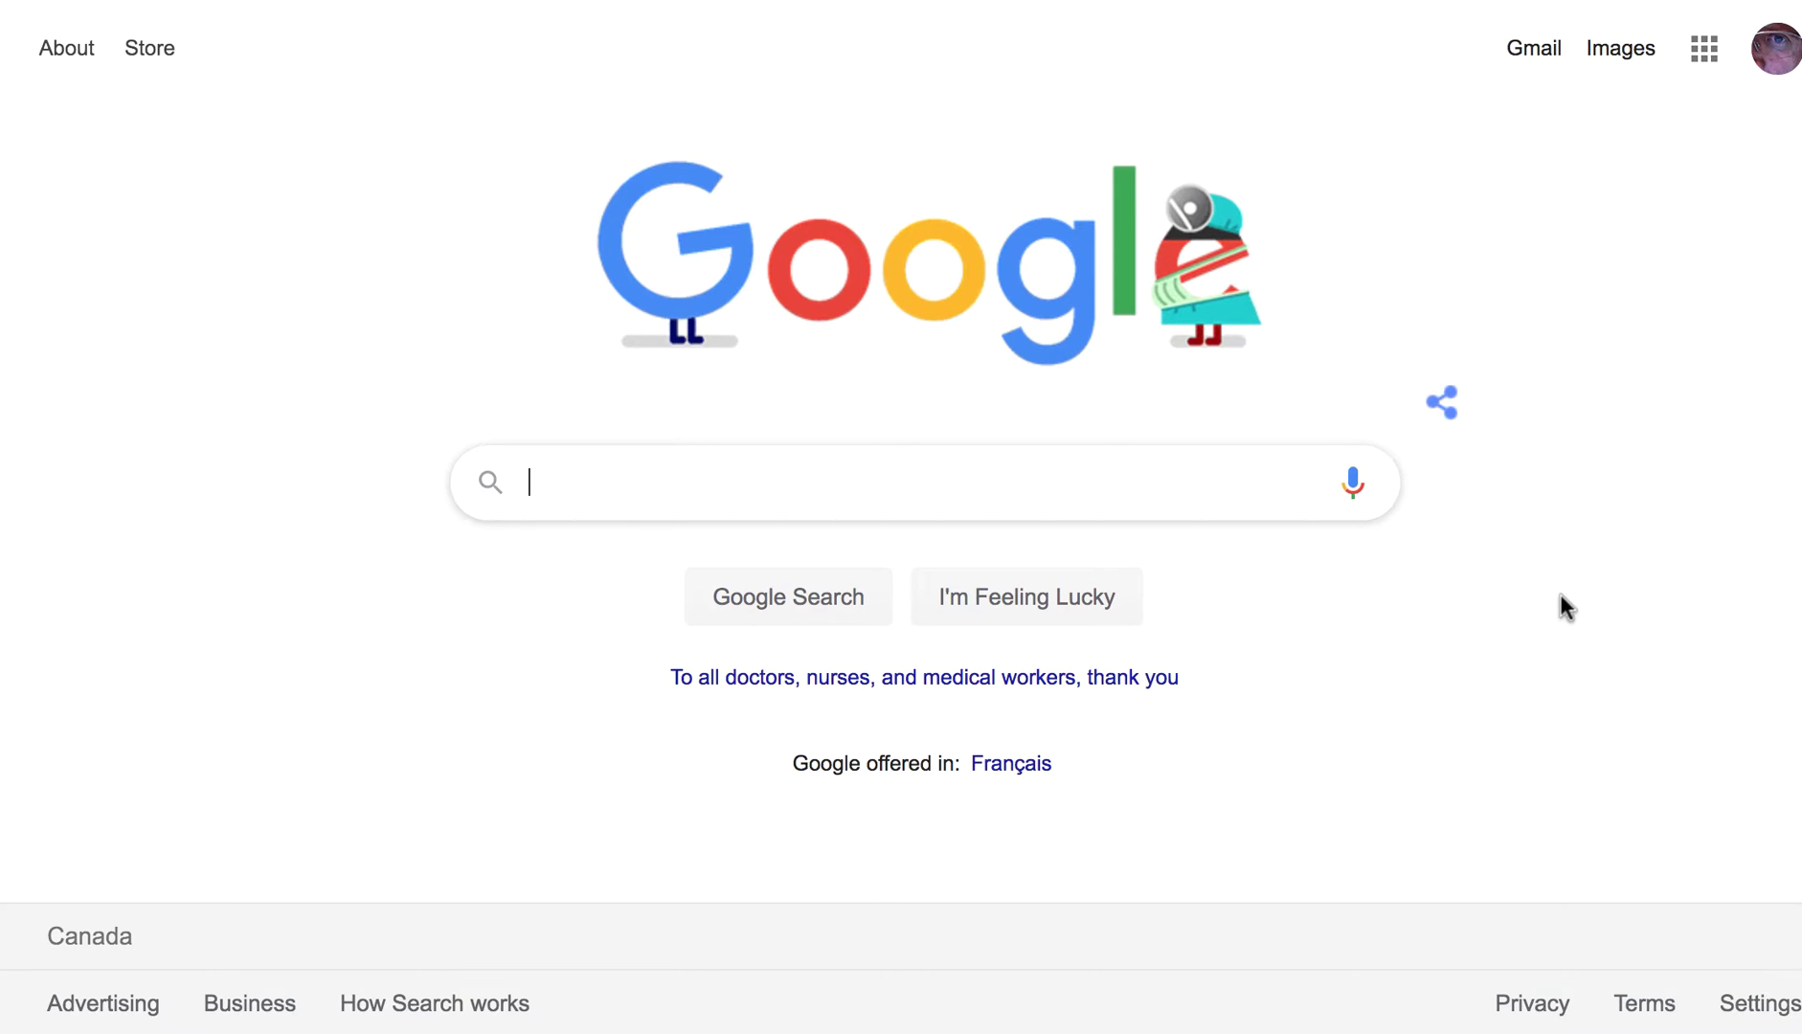
Launch Jamboard from the Google apps grid and create a new blank Untitled Jam.
left_click(1705, 53)
scroll(1552, 326, "down", 12)
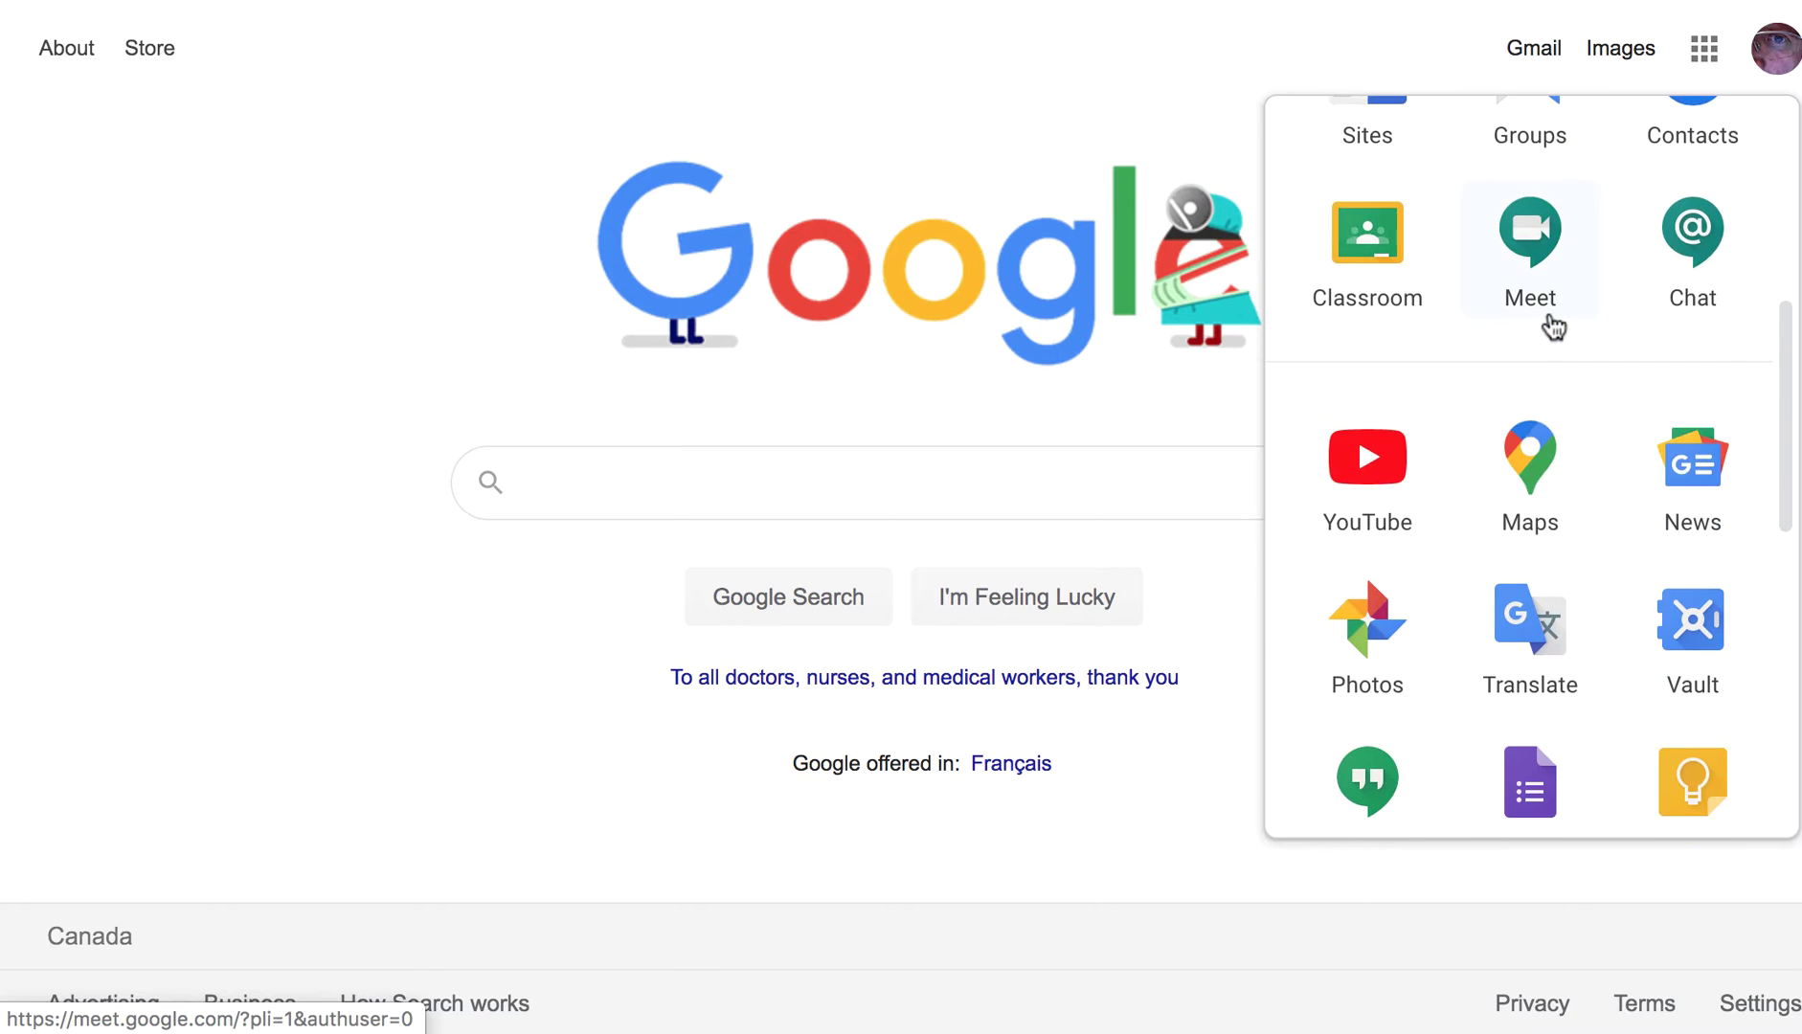
left_click(1372, 575)
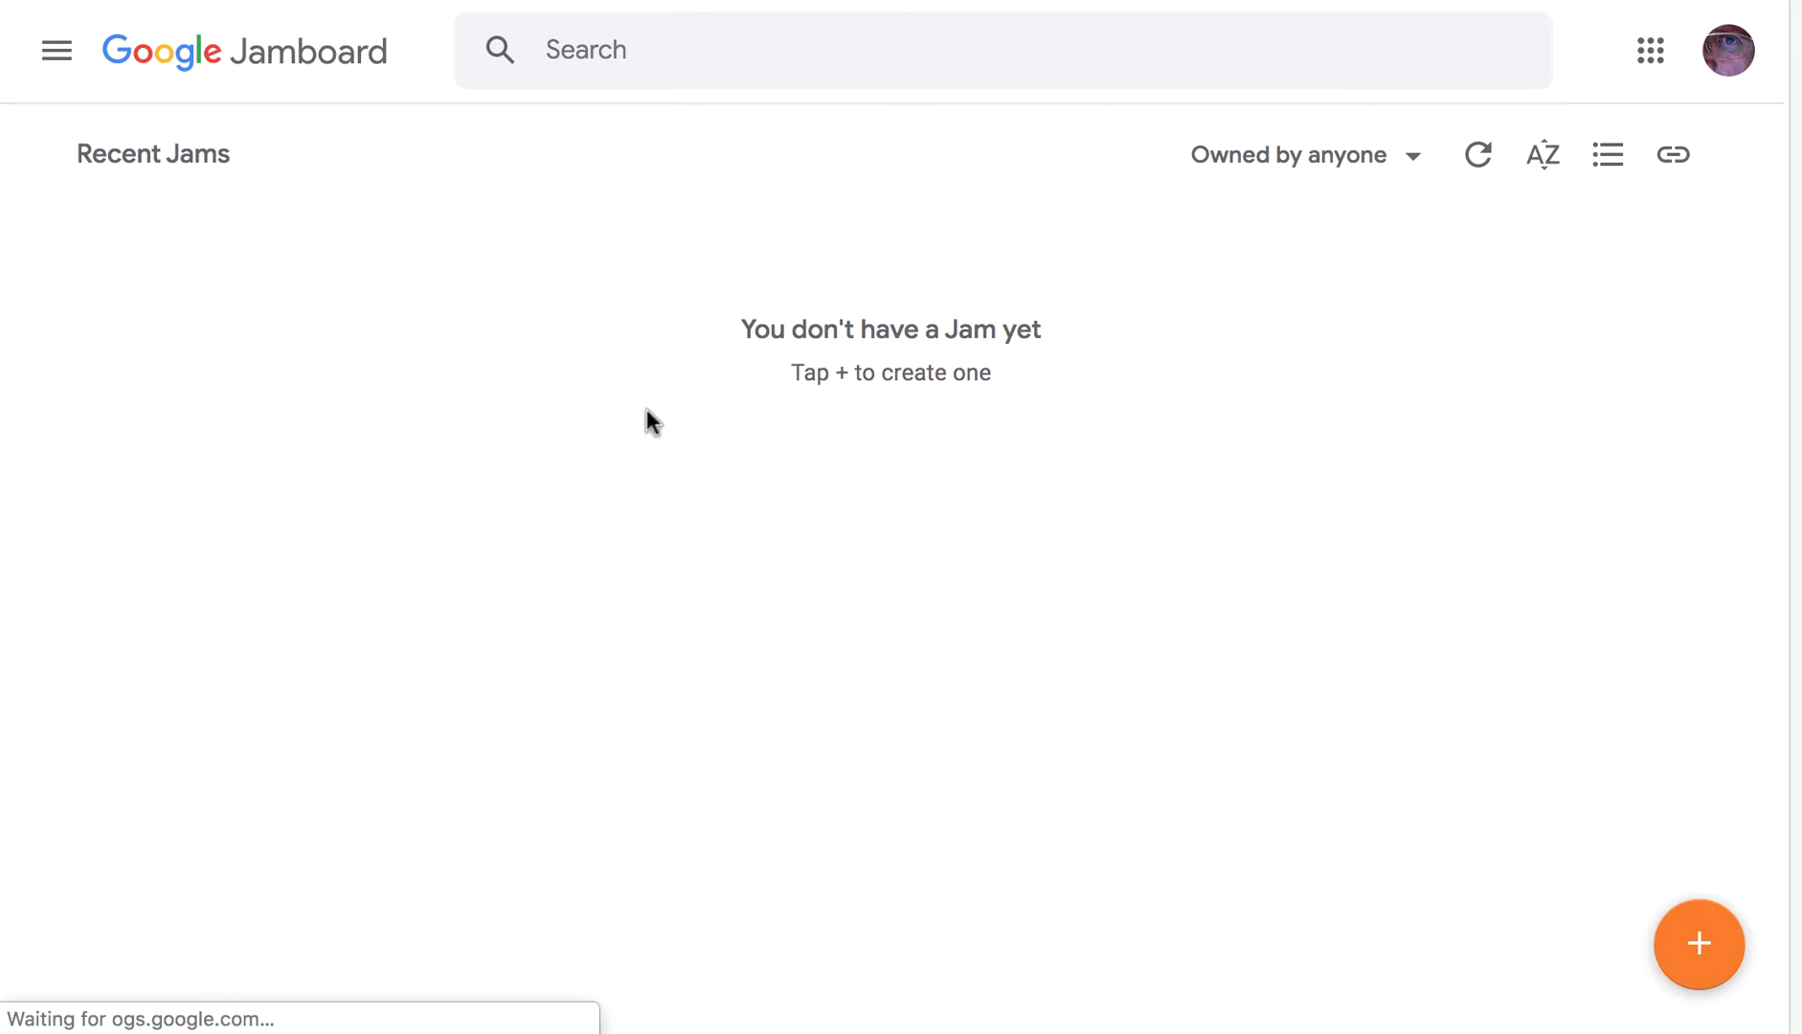
left_click(1698, 953)
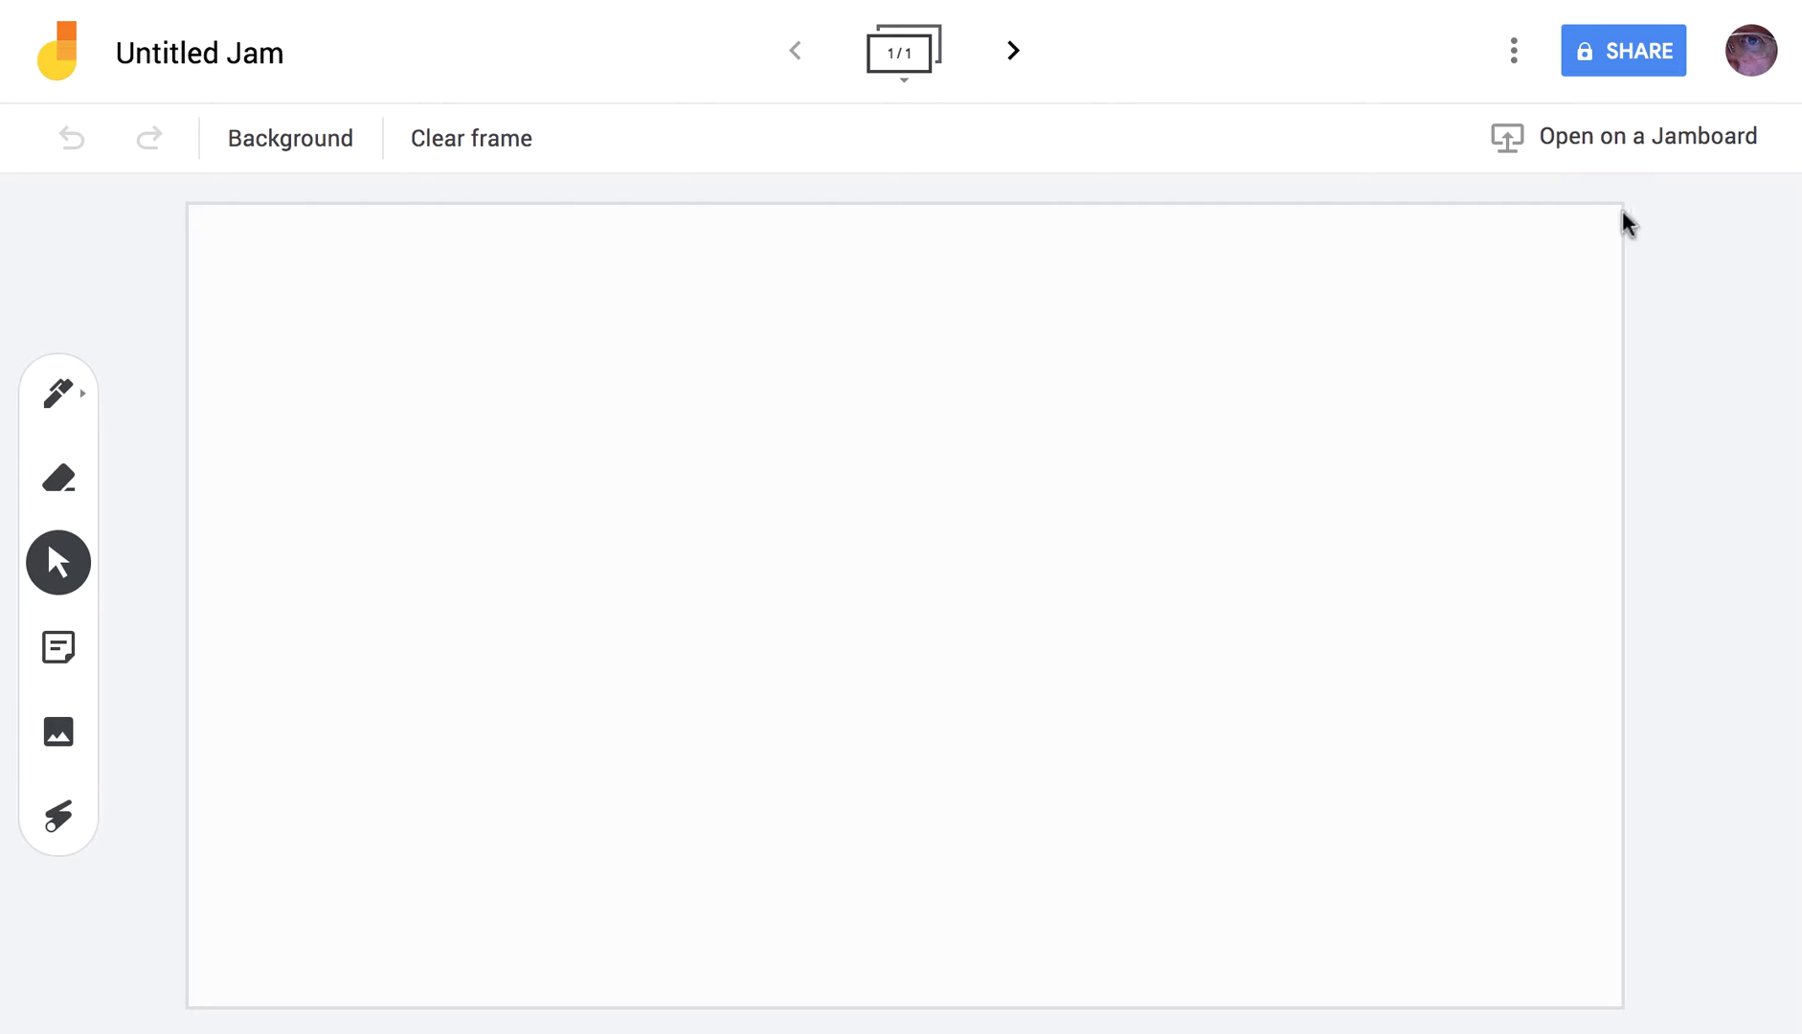
left_click(1650, 66)
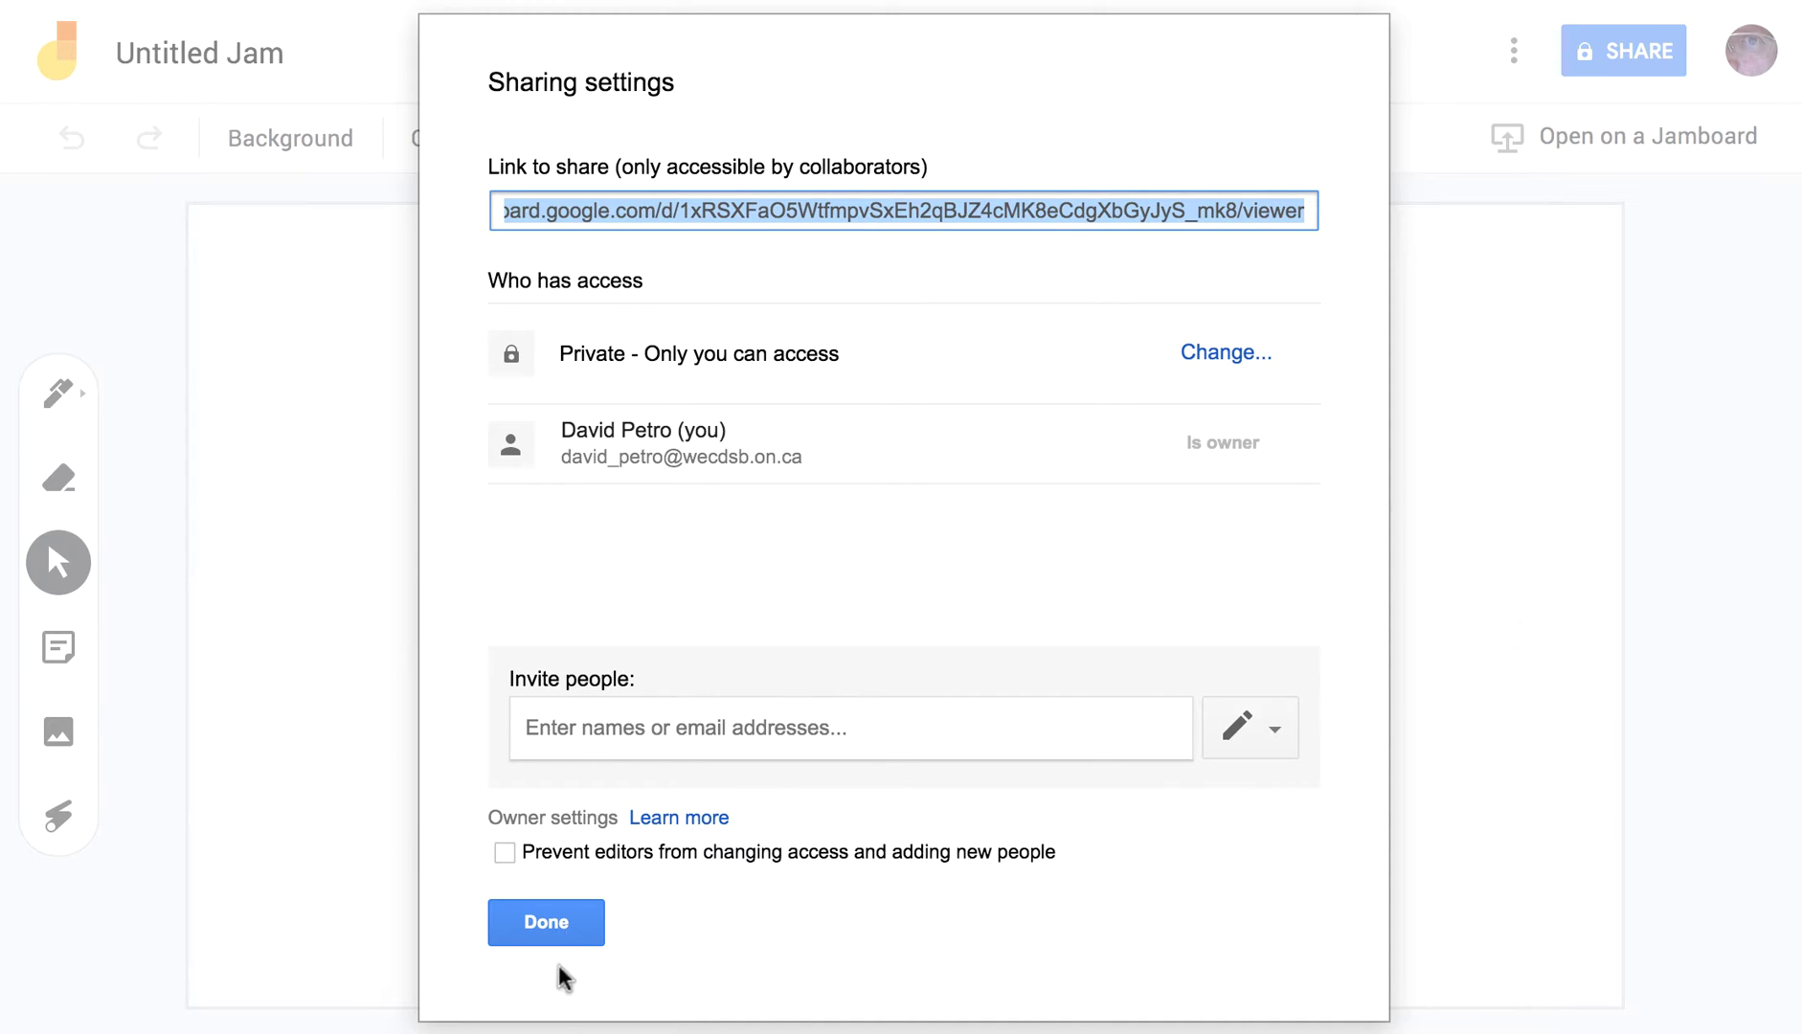
left_click(573, 925)
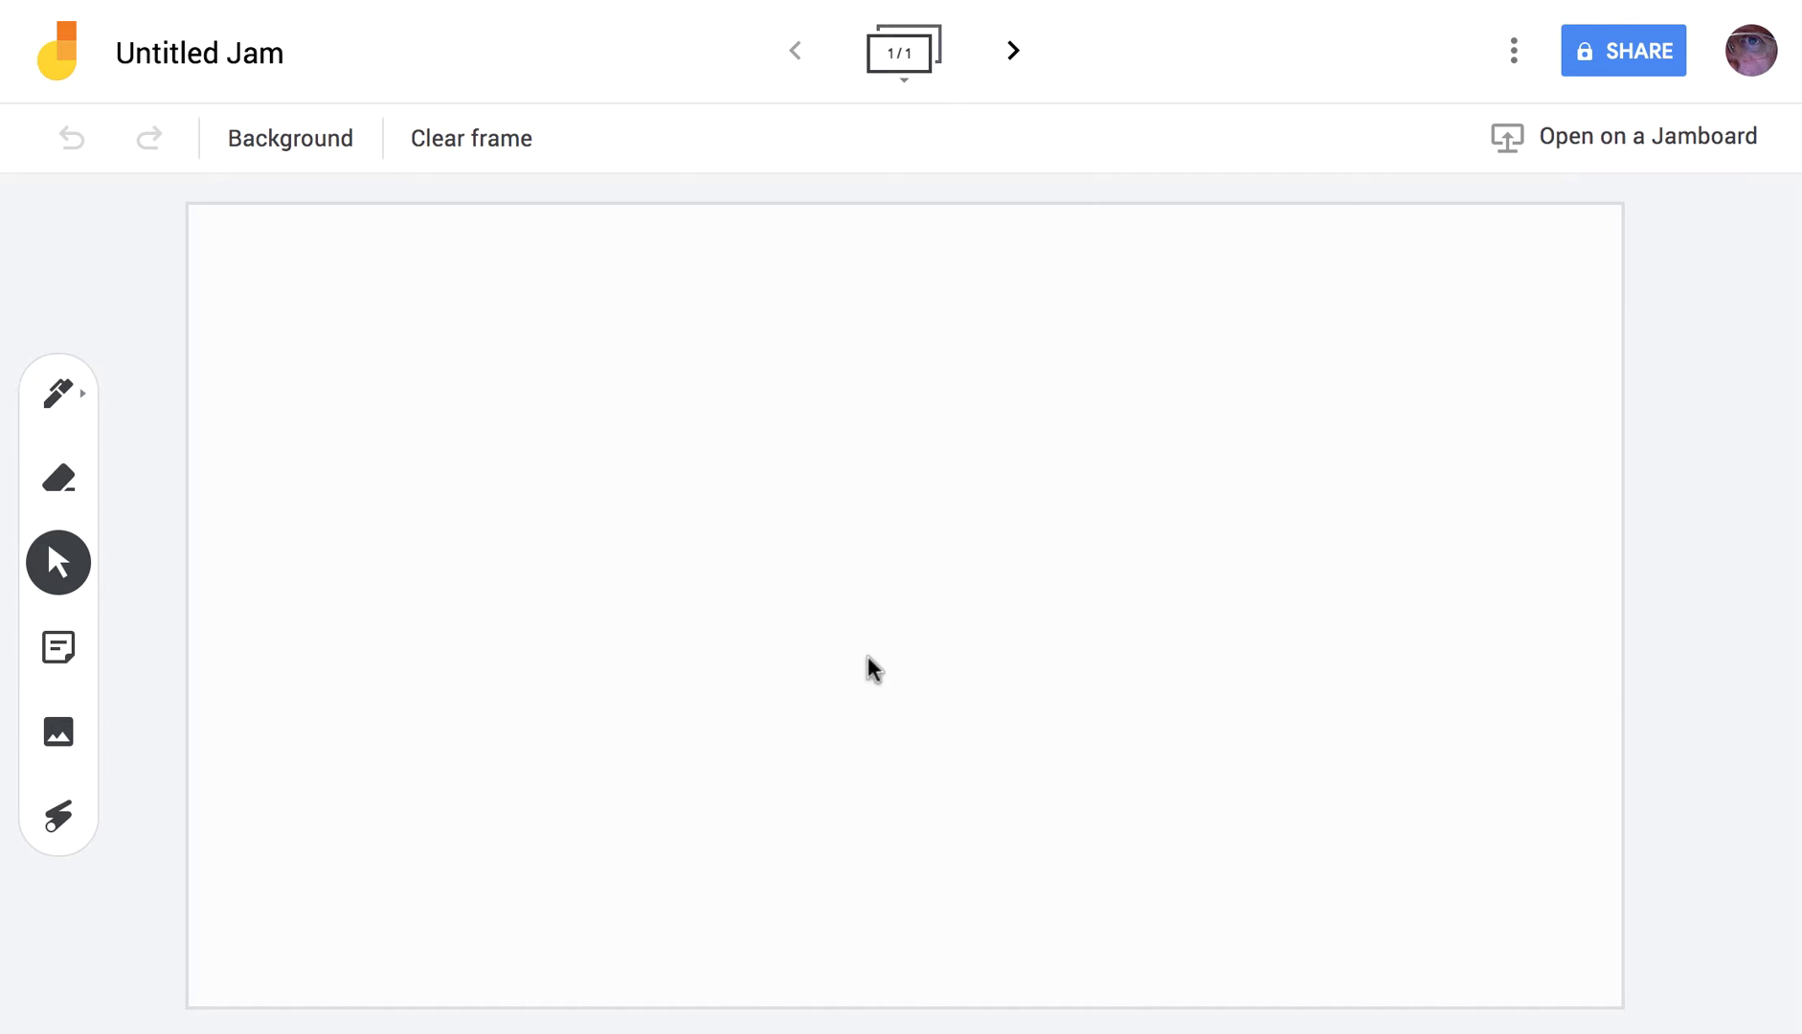
Change the frame background to the Squares grid pattern.
left_click(303, 145)
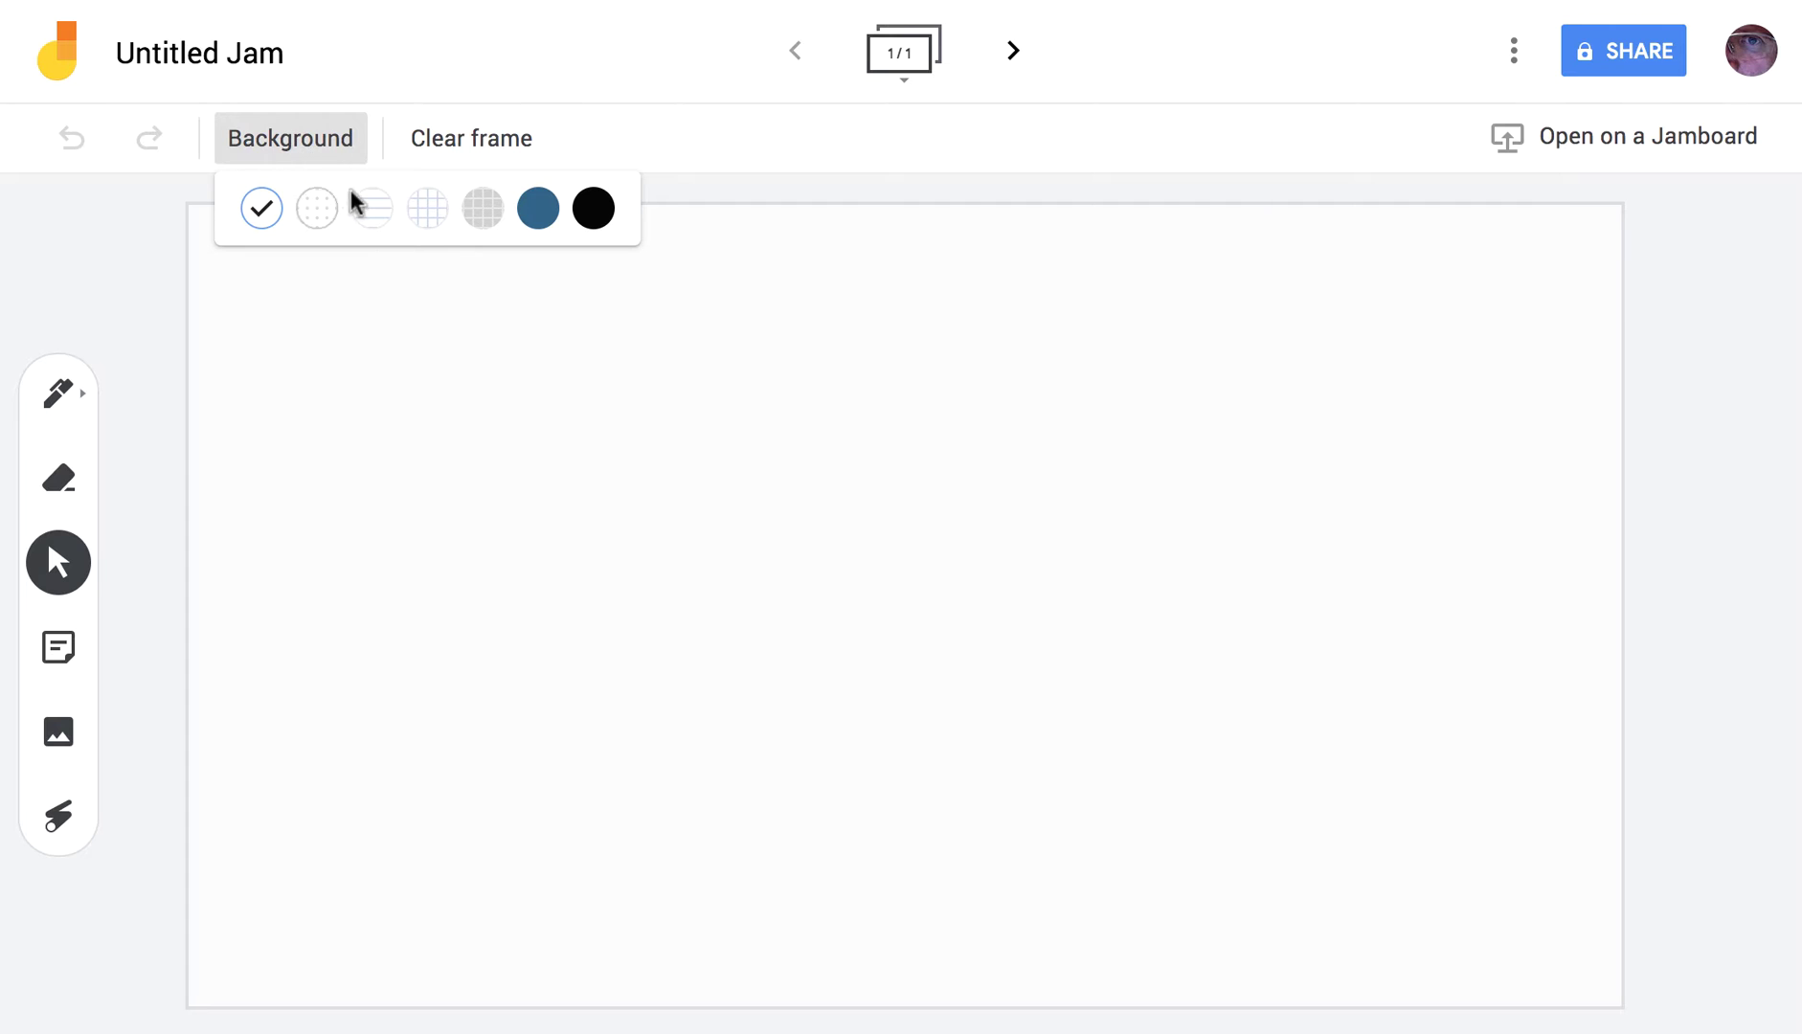
left_click(428, 215)
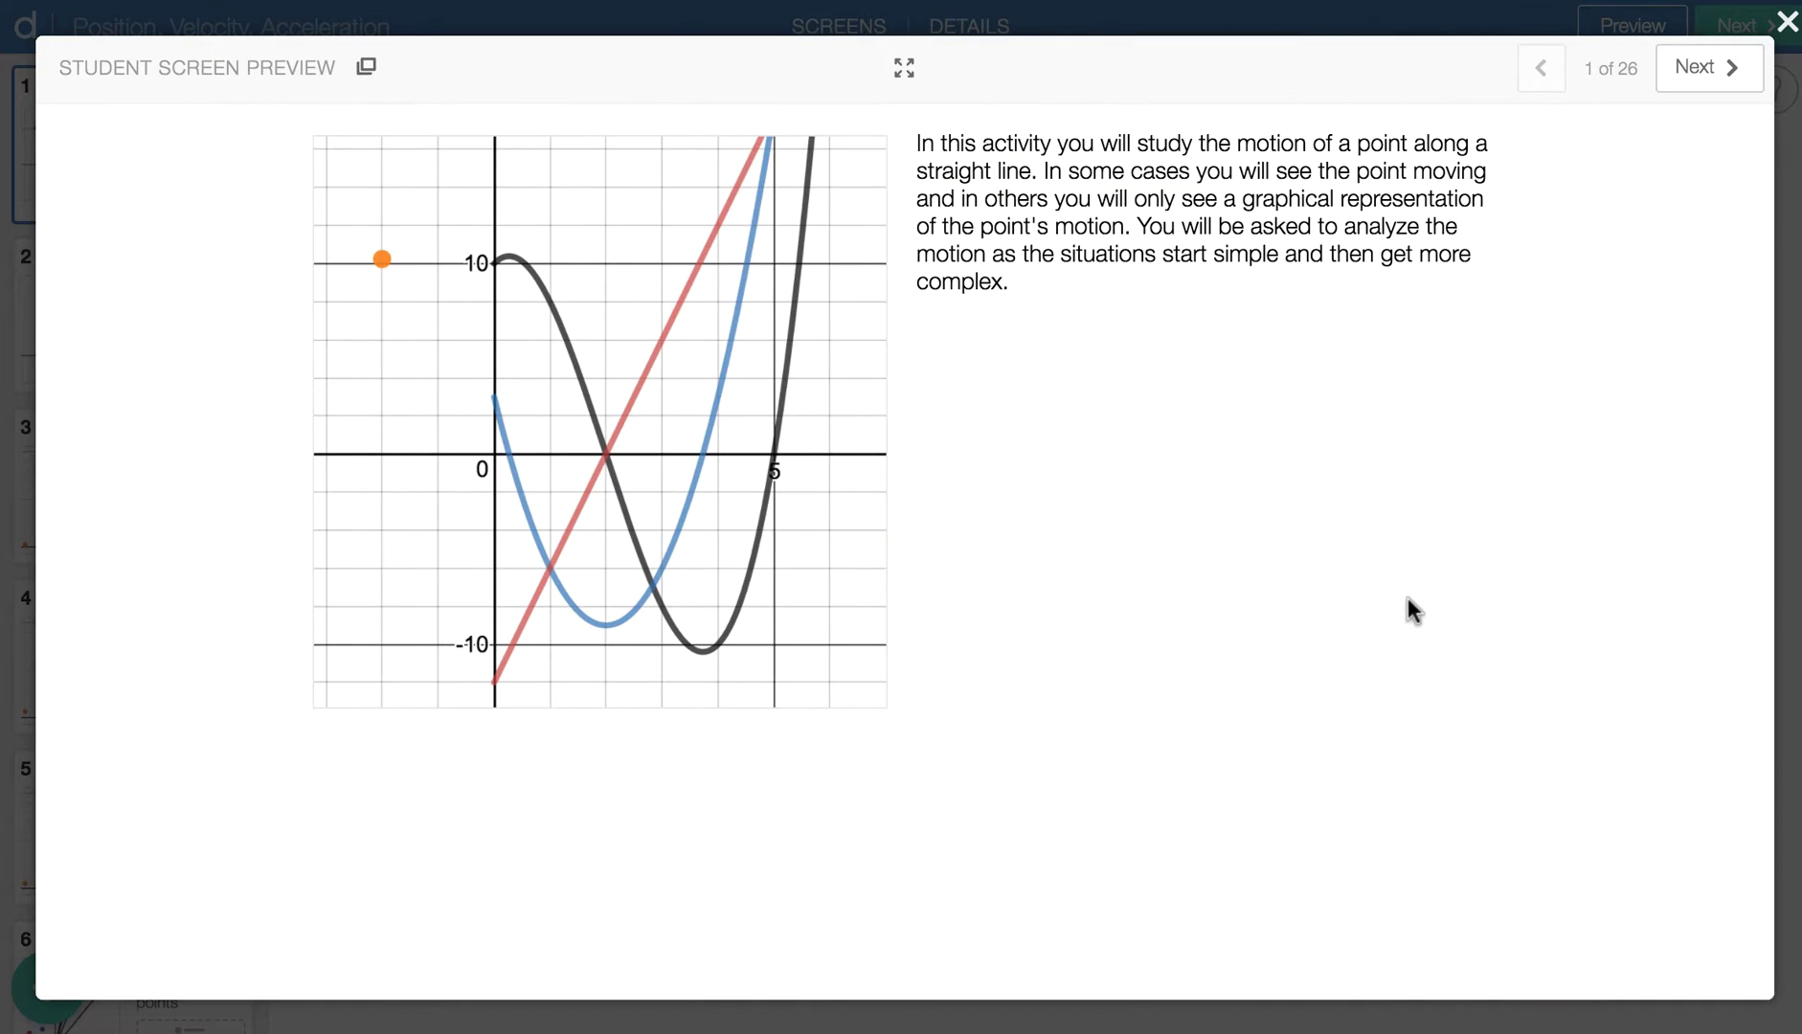
Paste a screenshot of the Desmos motion graph at upper right, with a duplicate stacked below.
key("super+shift+4")
left_click_drag(302, 128, 893, 713)
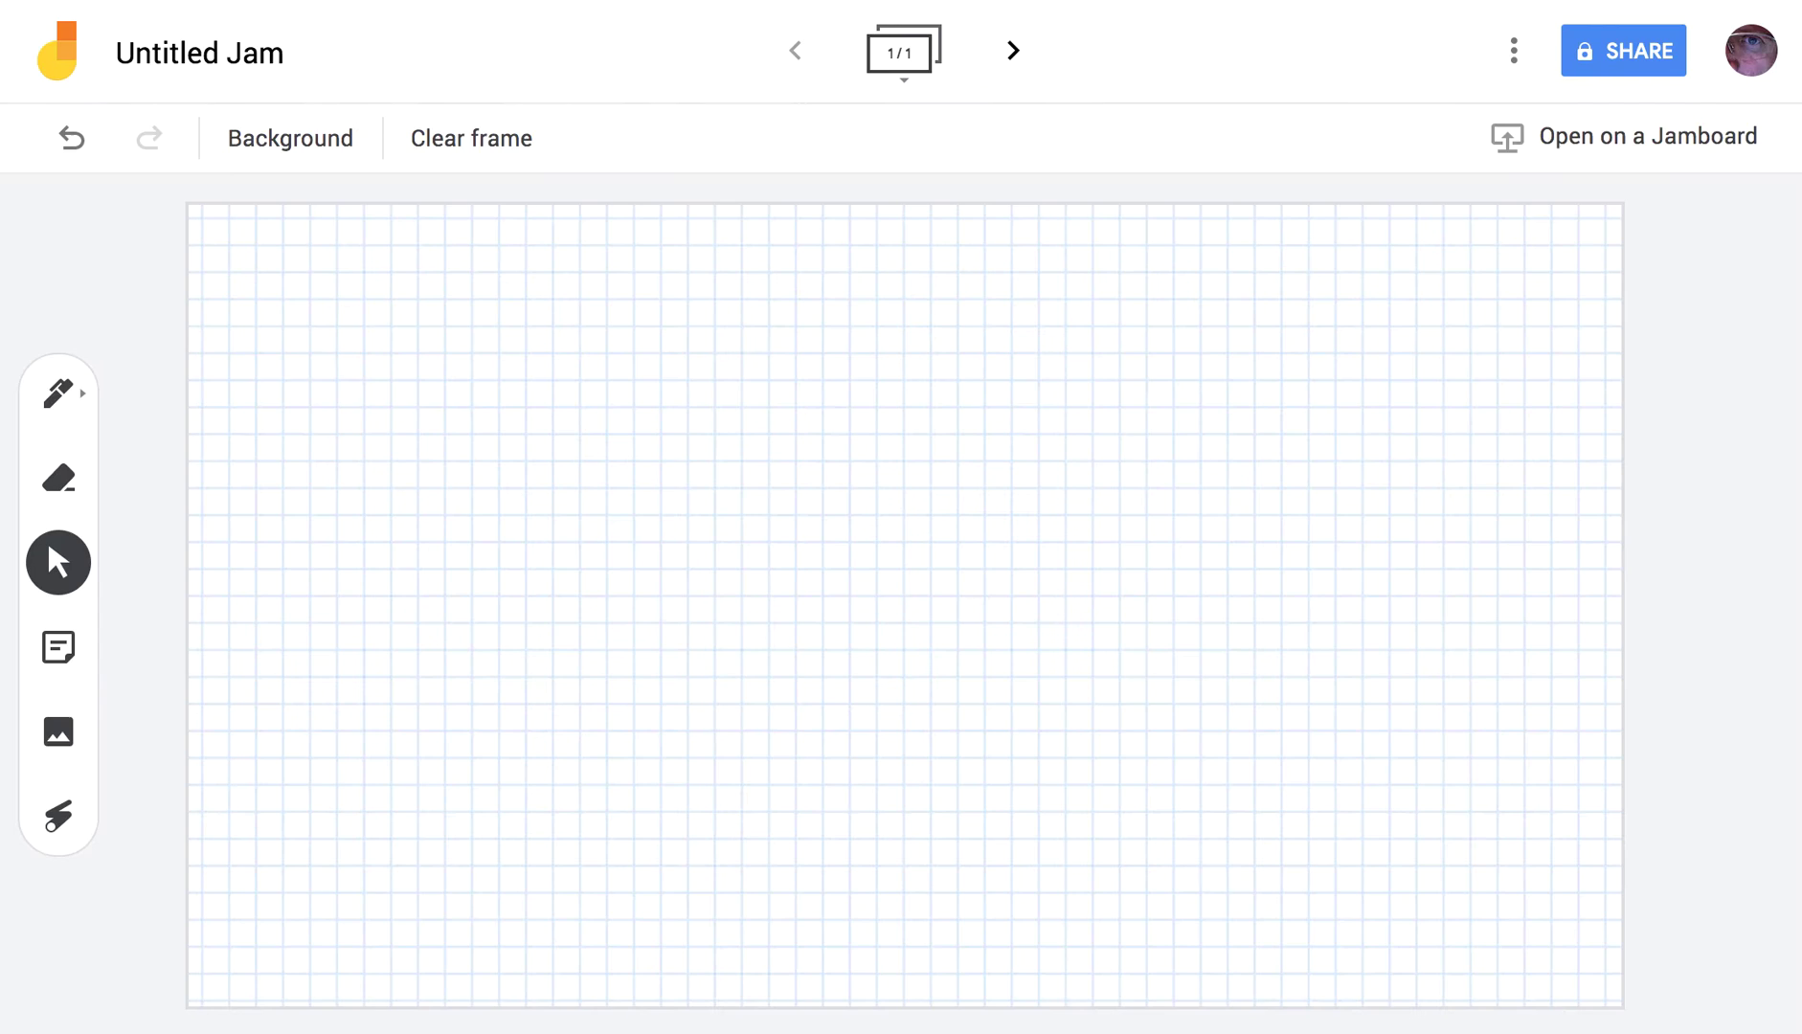
key("super+v")
left_click_drag(1082, 623, 1499, 468)
left_click_drag(1113, 658, 1150, 712)
mouse_move(1108, 248)
left_mouse_down()
mouse_move(1070, 466)
mouse_move(1107, 248)
left_mouse_up()
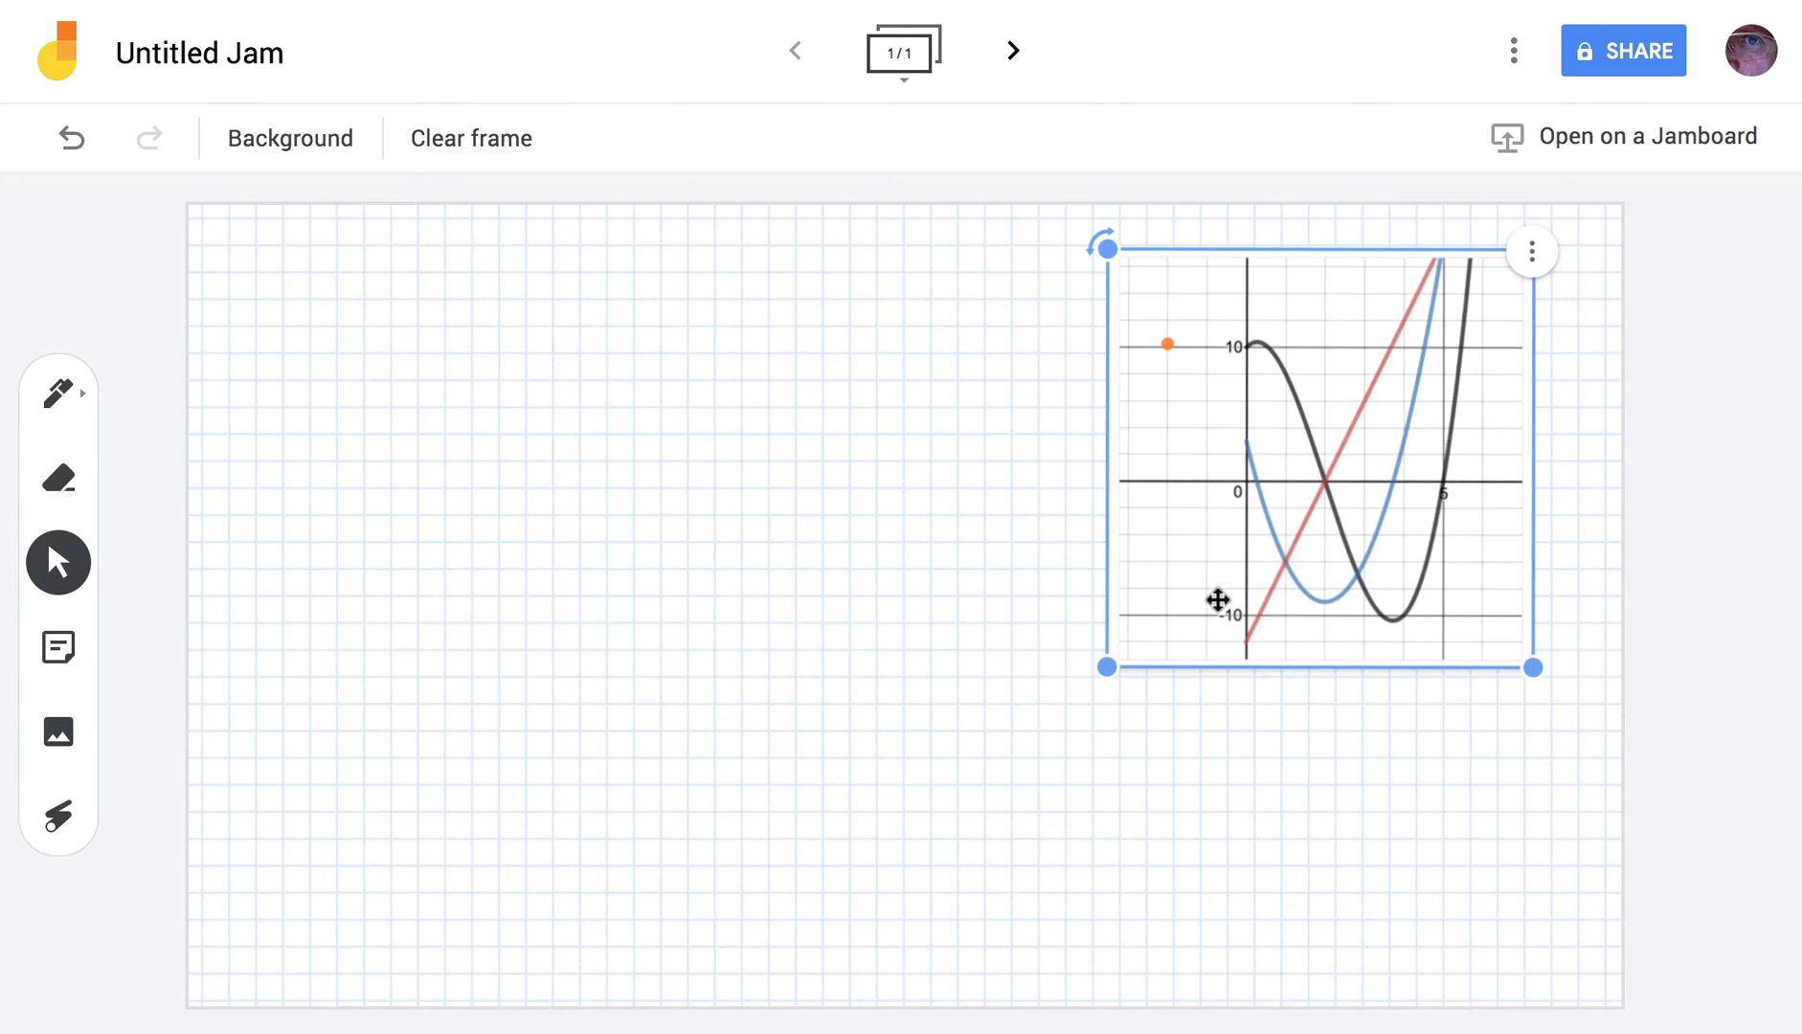
key("ctrl+v")
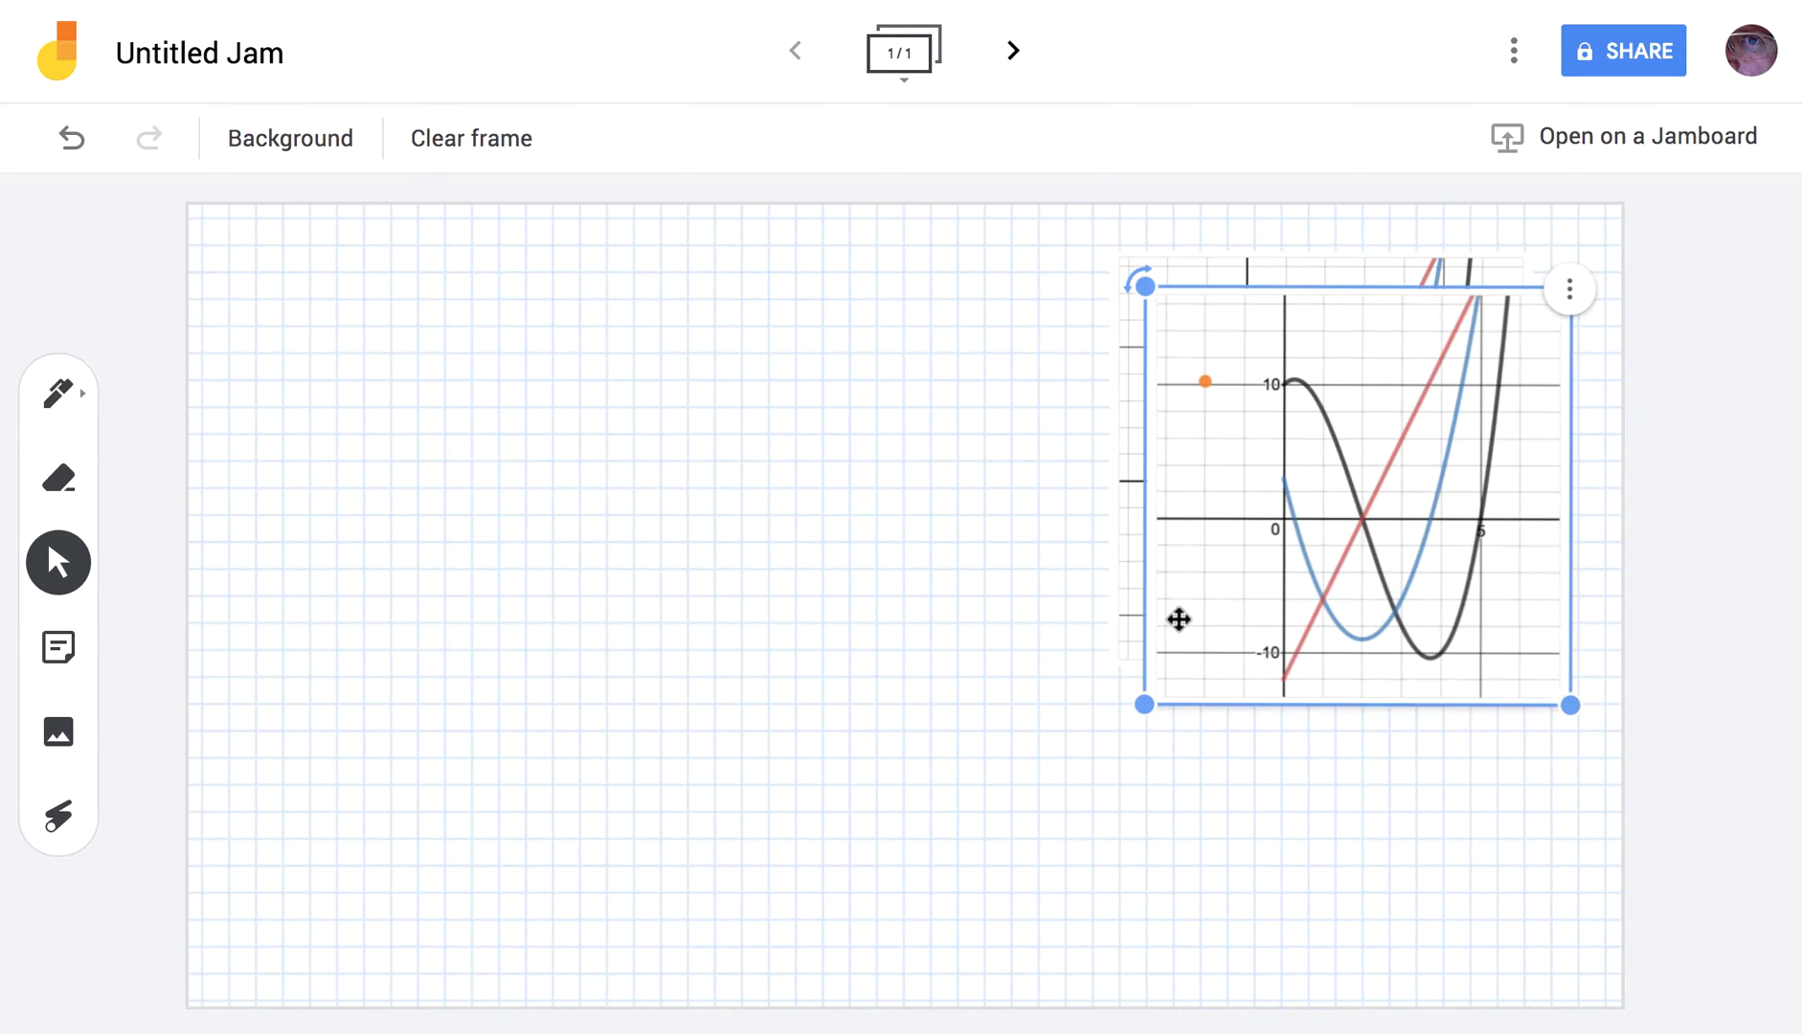
left_click_drag(1455, 537, 1392, 804)
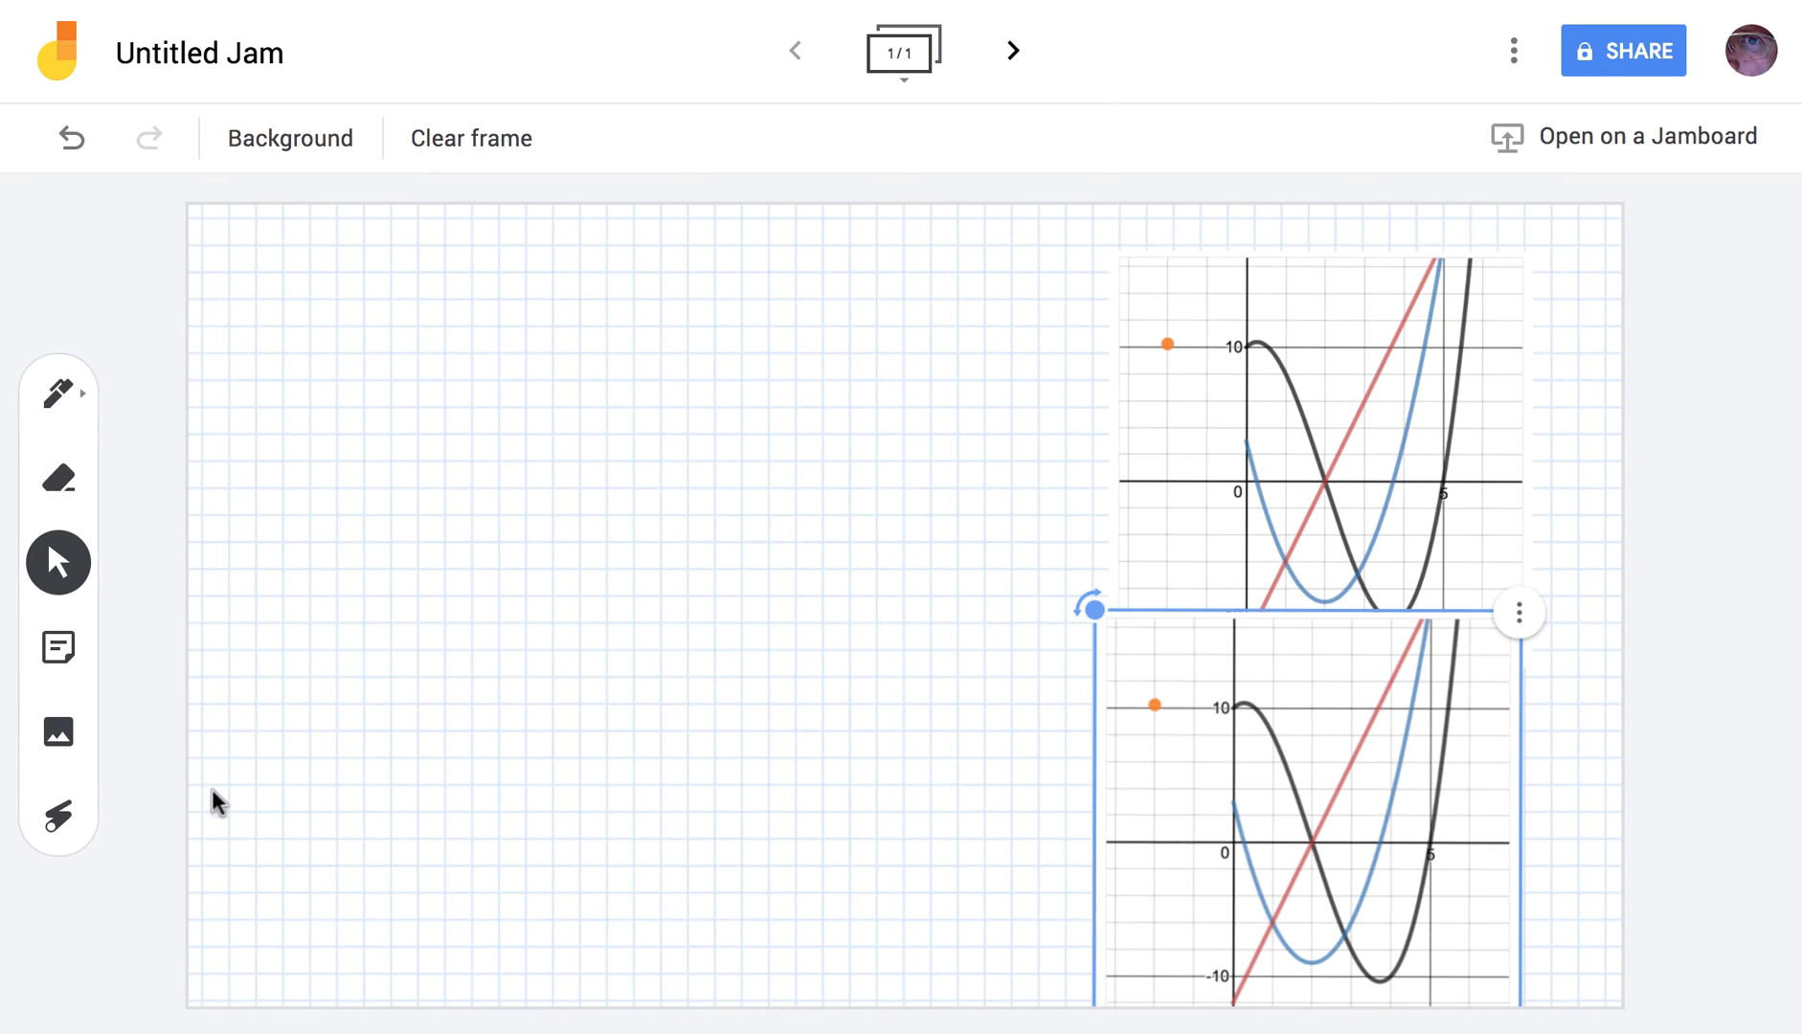
Trace a laser pointer loop around the upper graph image.
left_click(58, 816)
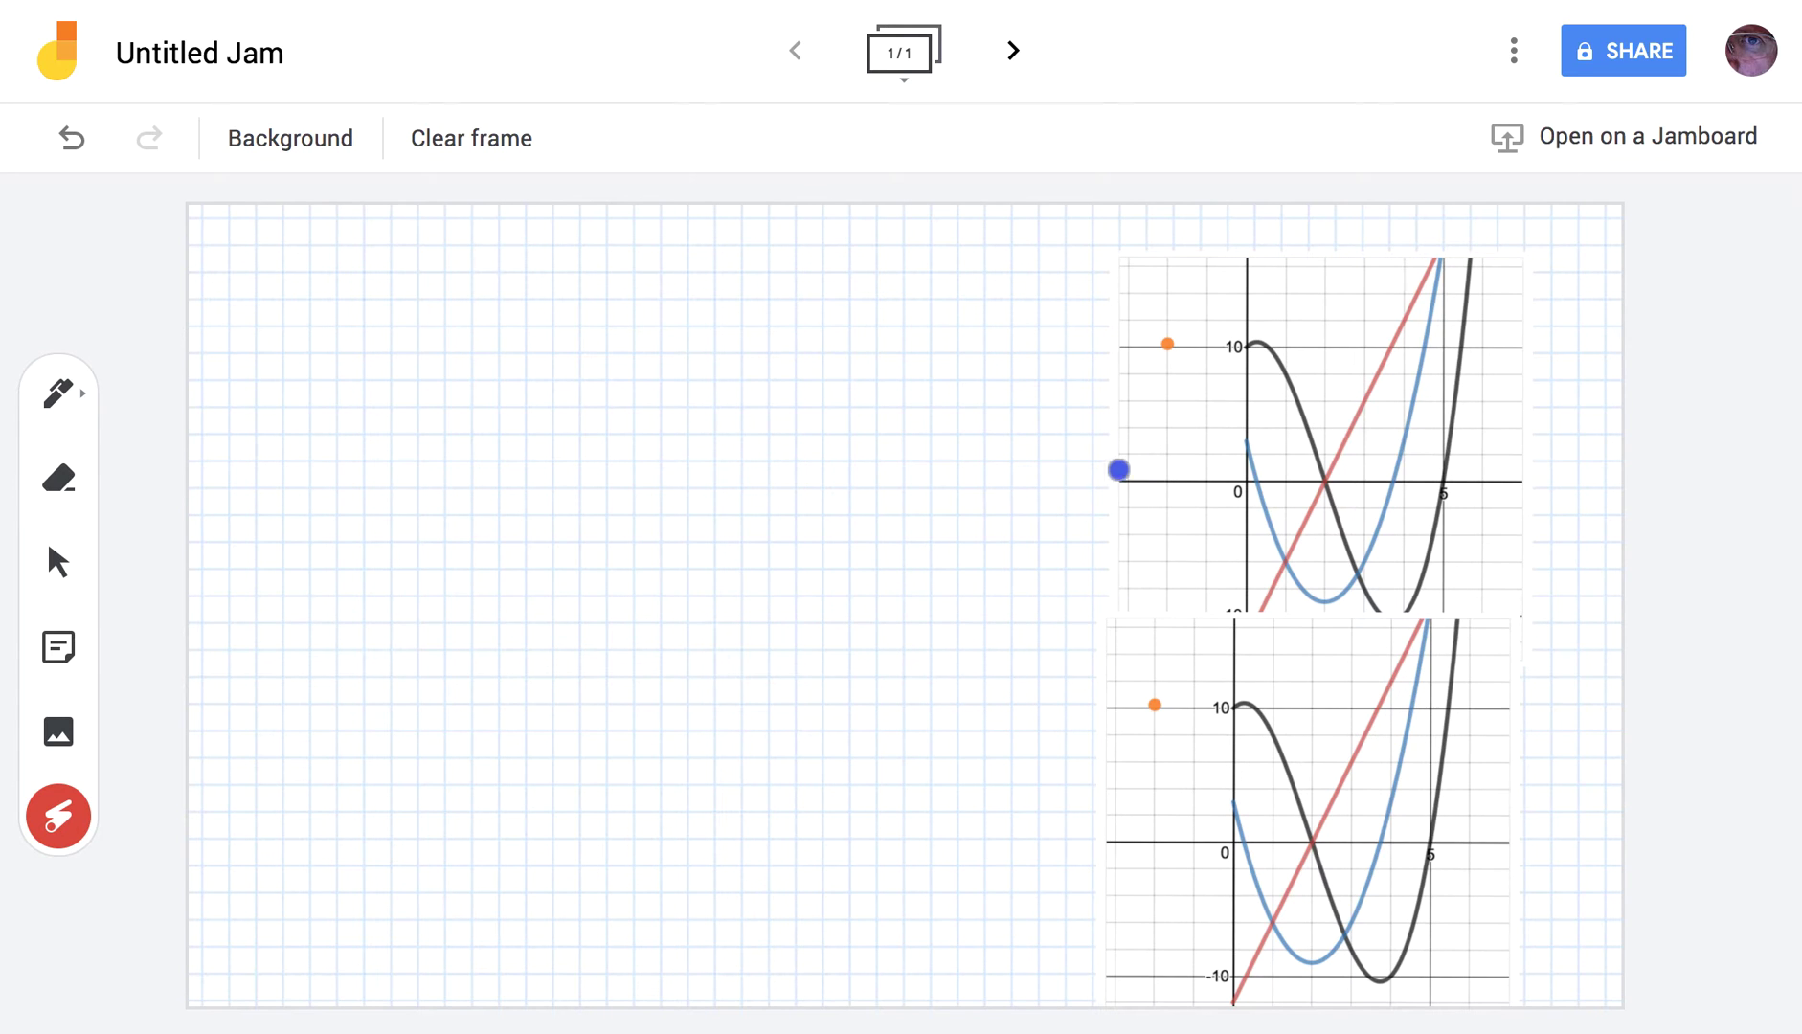
mouse_move(1130, 467)
left_mouse_down()
mouse_move(1593, 402)
mouse_move(1082, 588)
left_mouse_up()
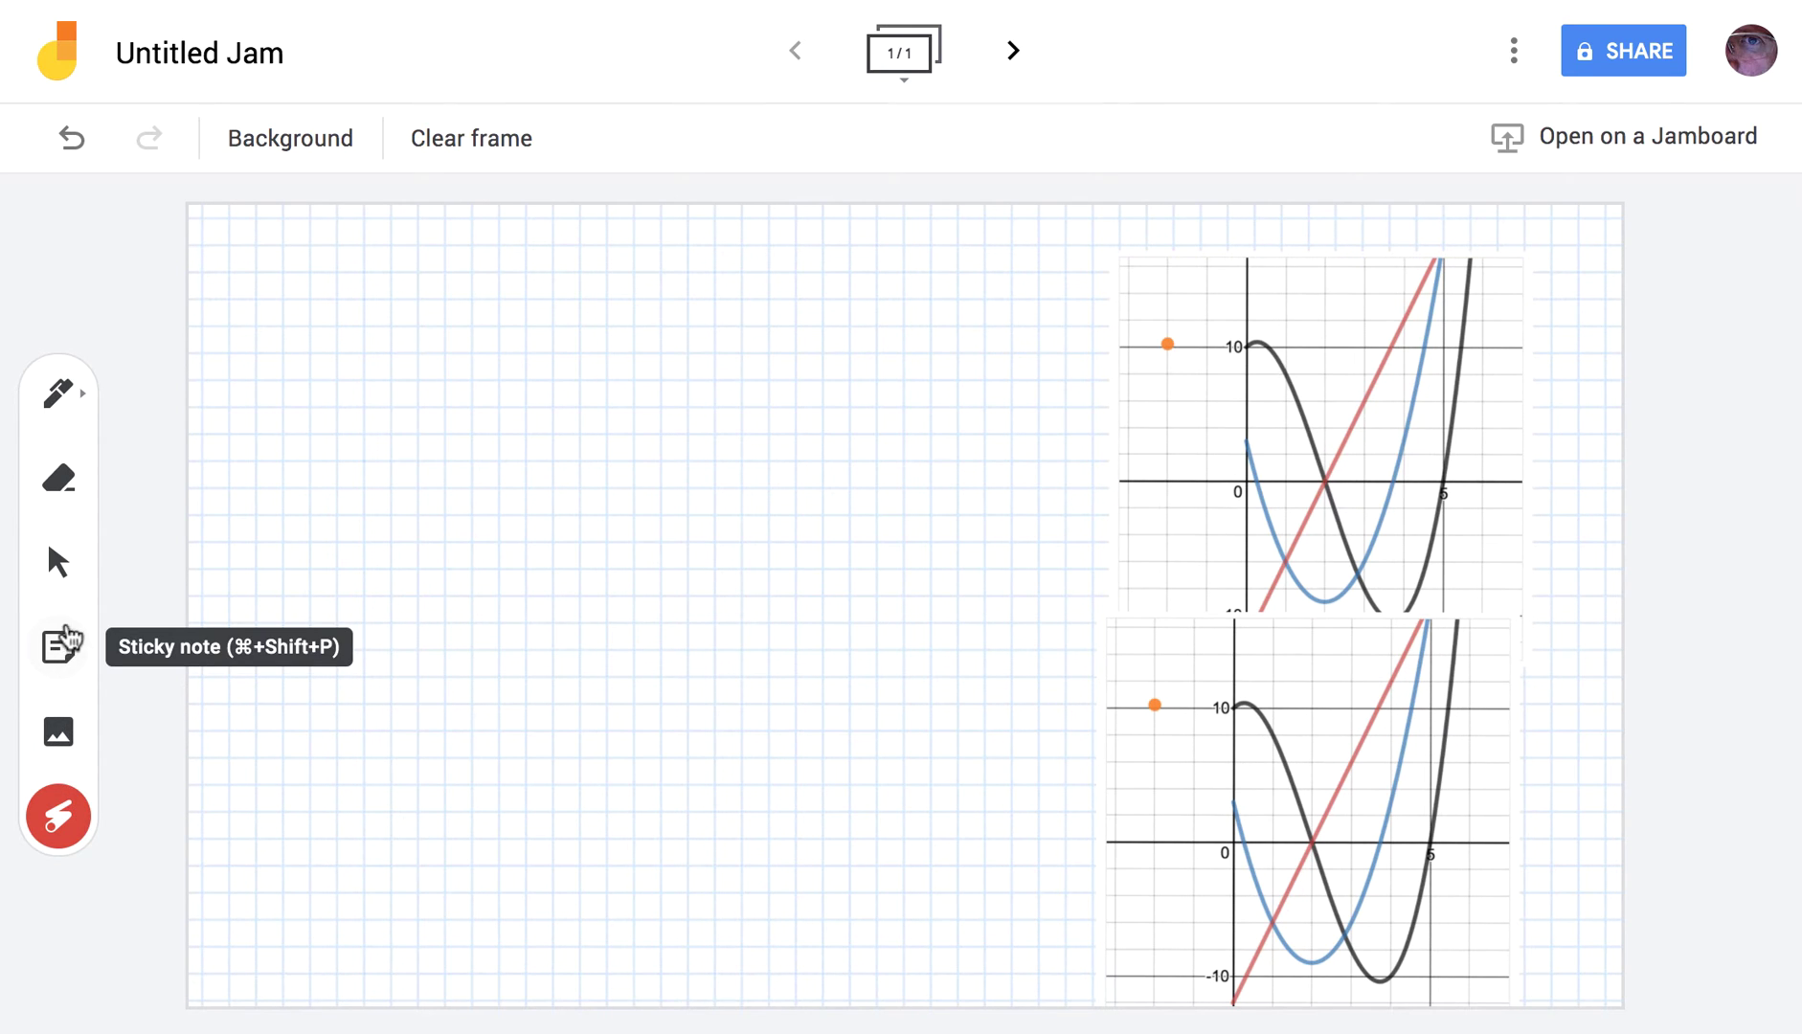
Select the pen tool and close its style and colour panel.
left_click(84, 398)
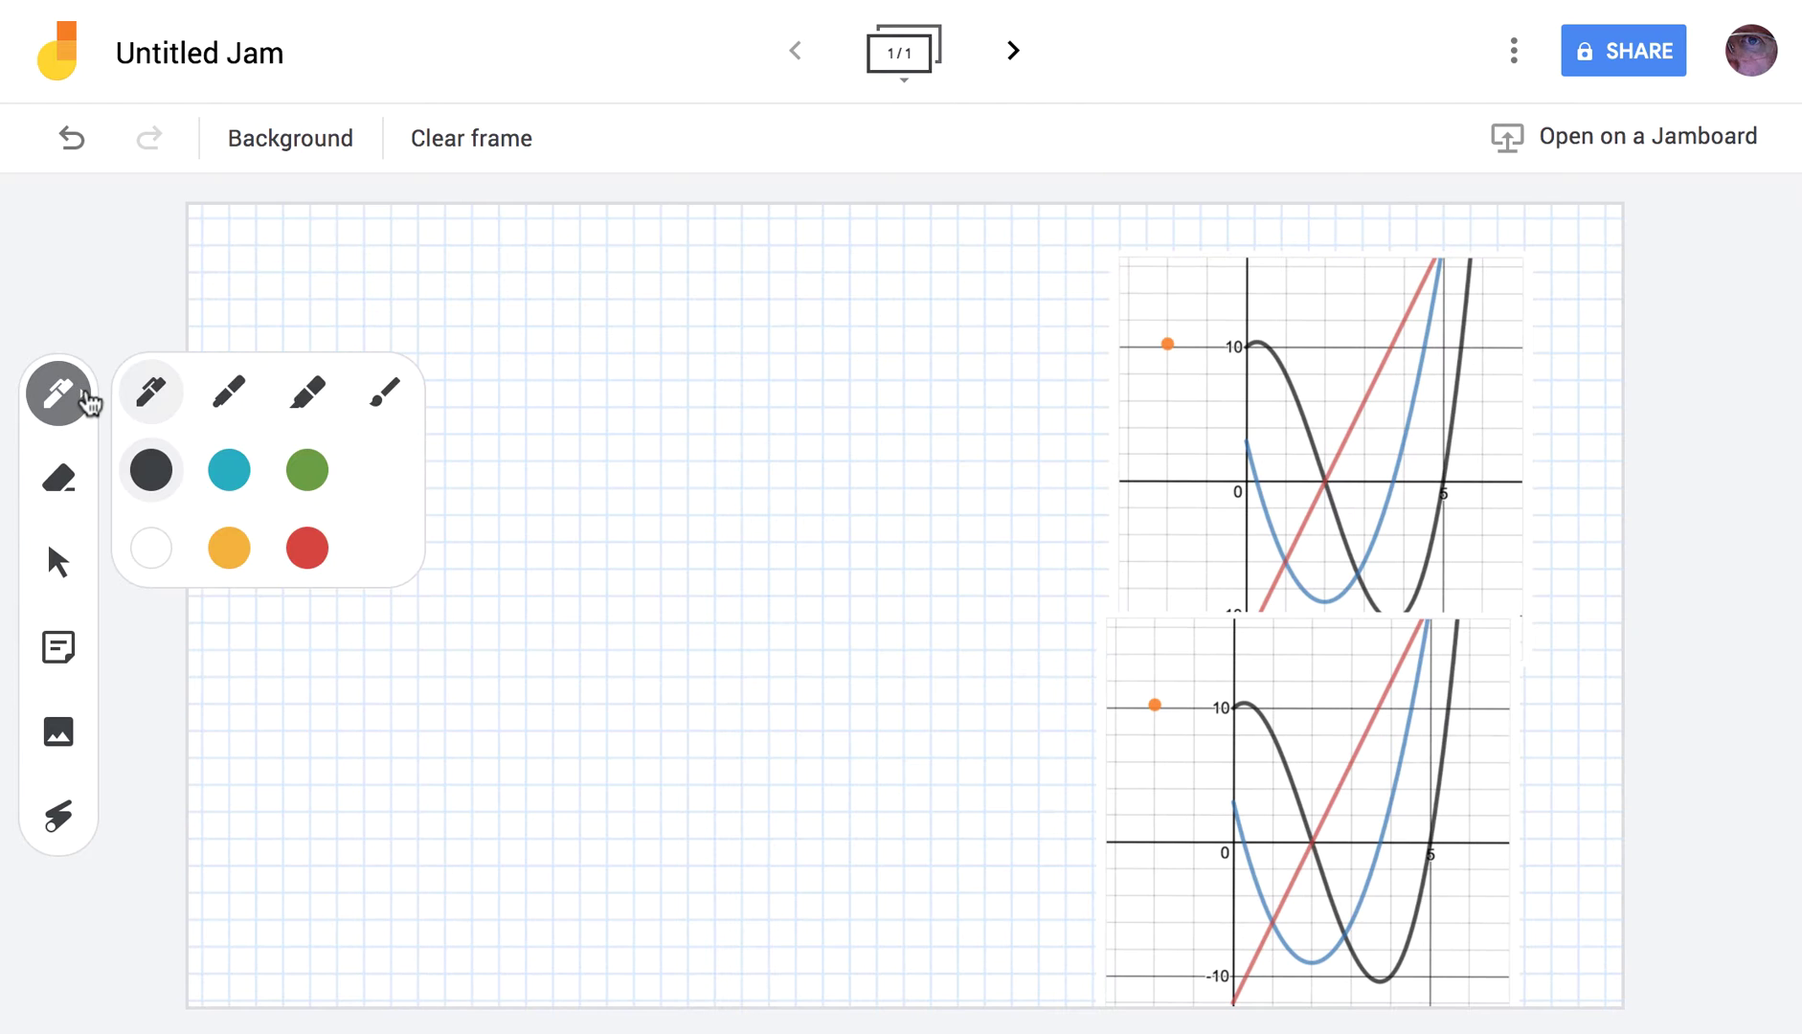
left_click(86, 399)
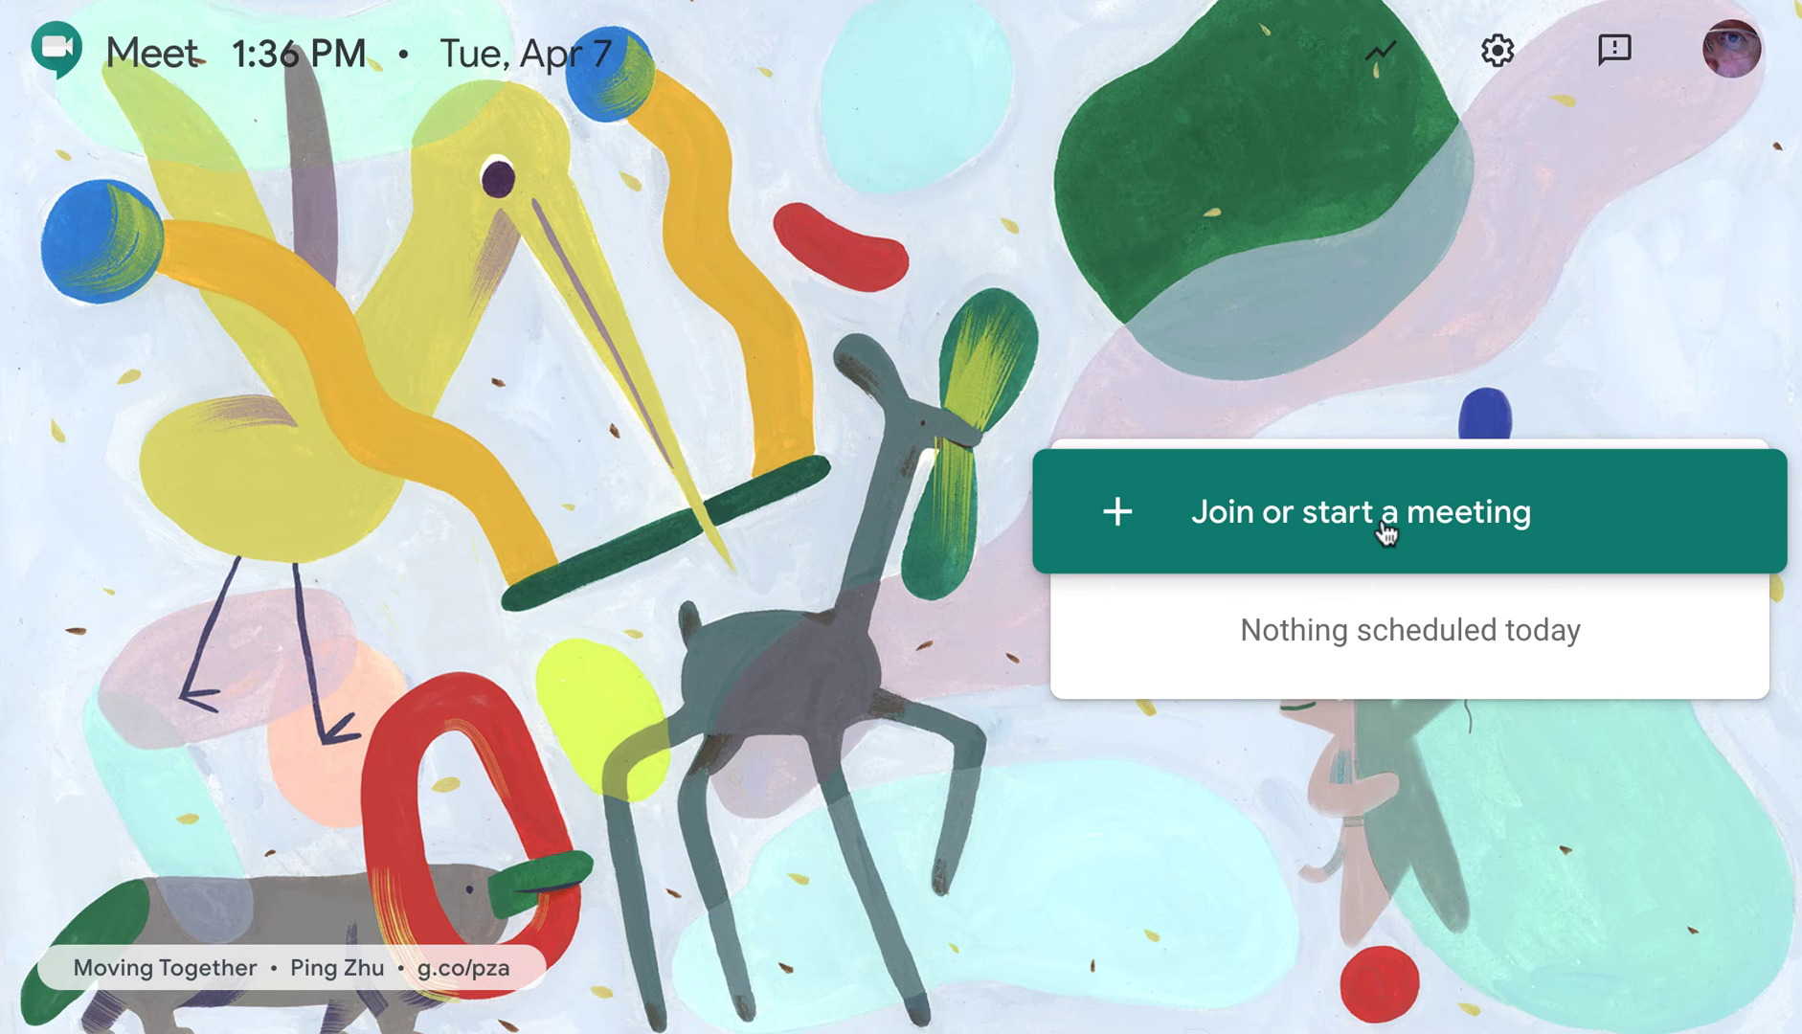
Start a new Meet meeting using the nickname 'Jamboard'.
left_click(1385, 533)
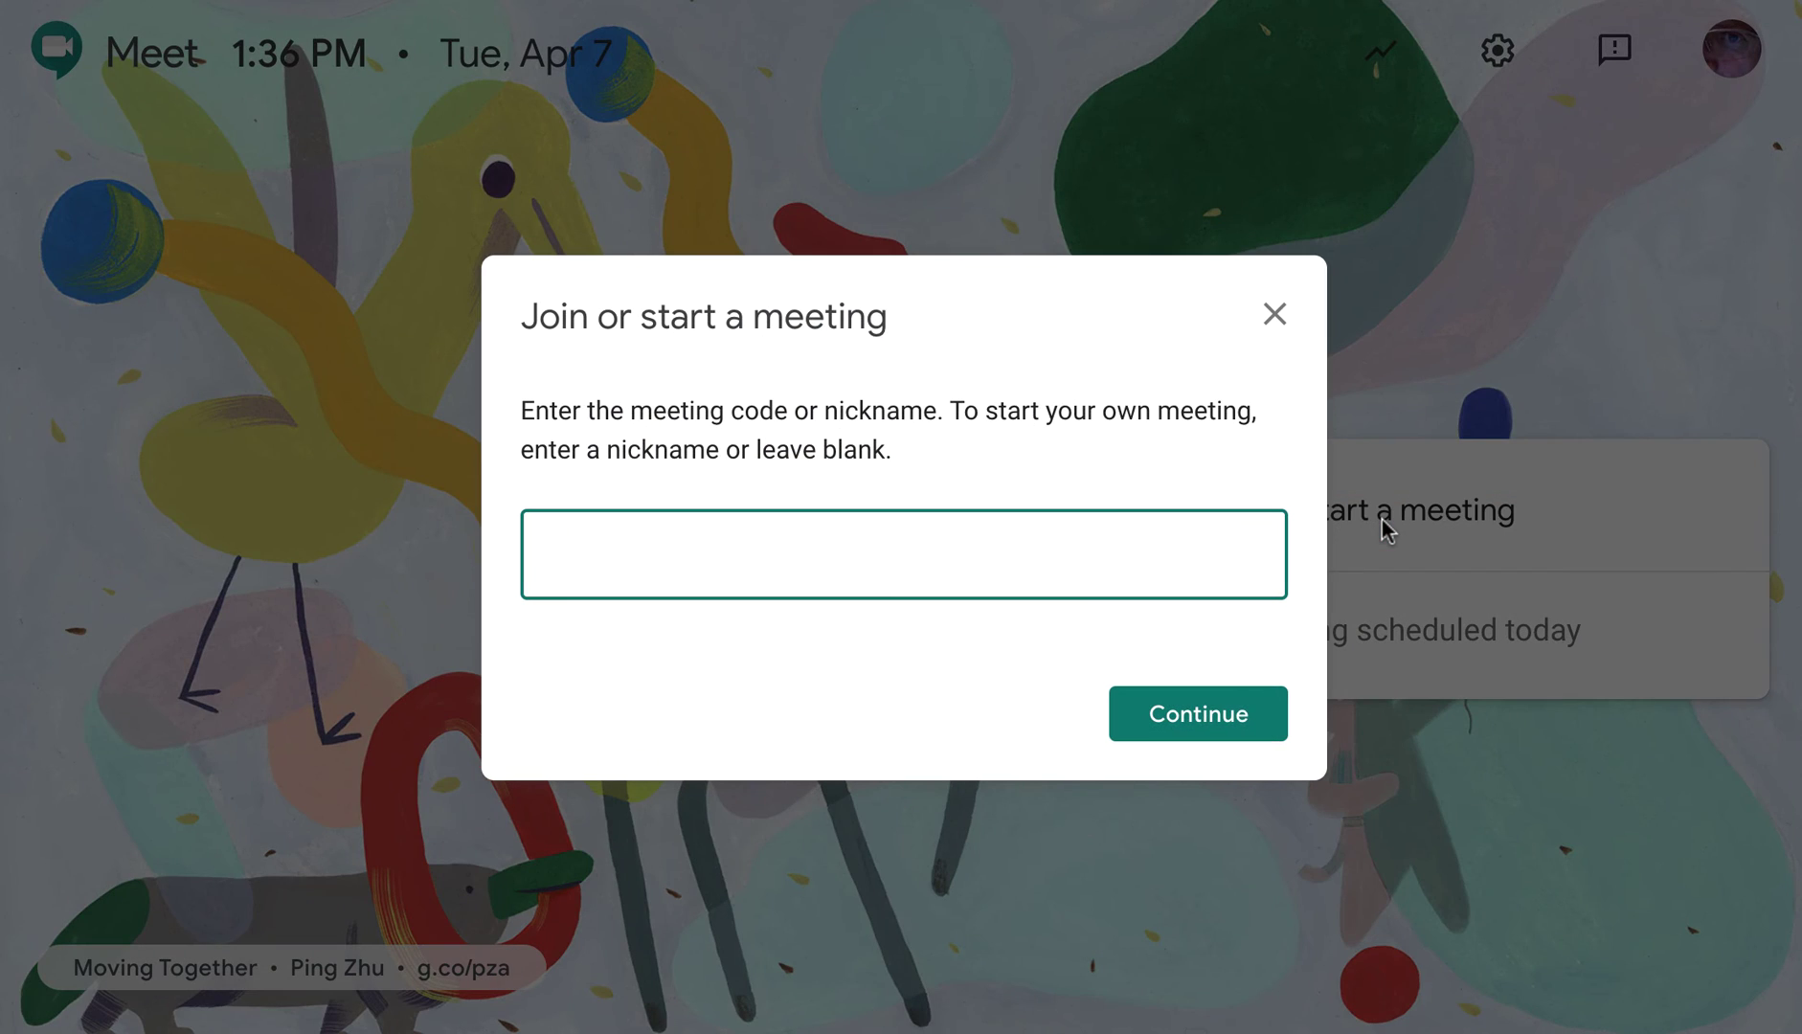
type("Jamboard")
left_click(1235, 713)
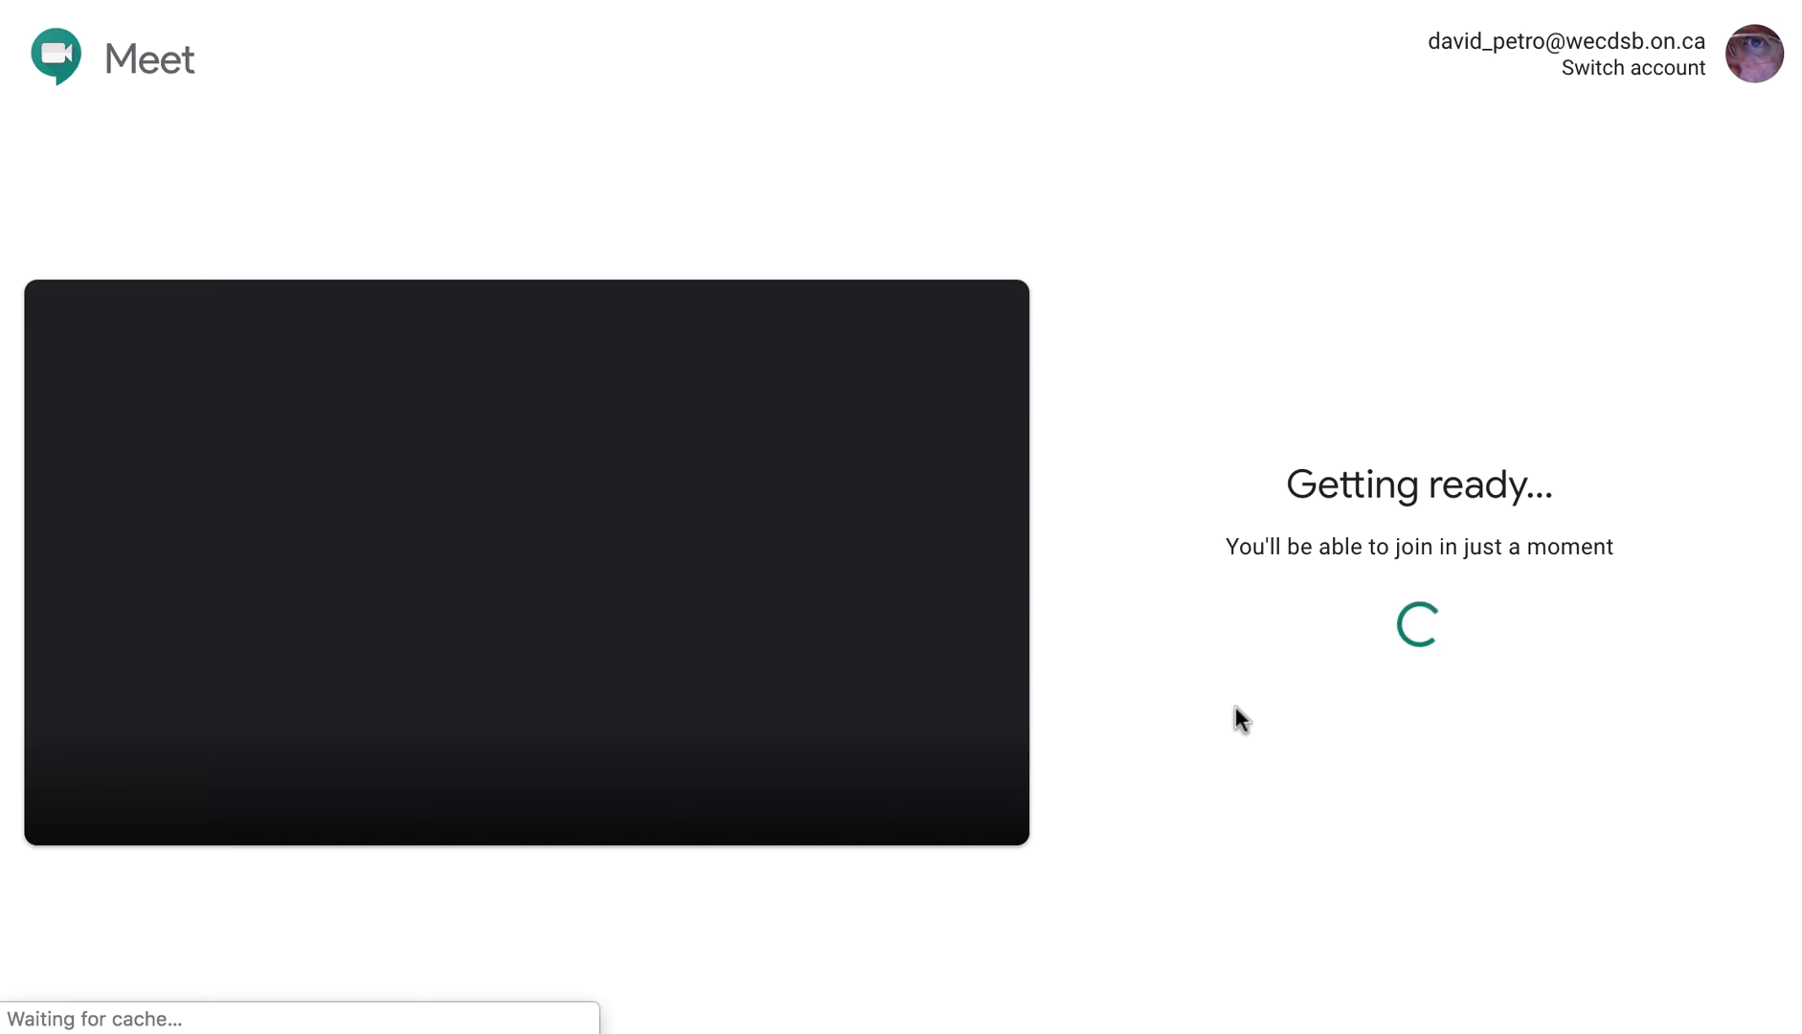
Join the meeting, dismiss the invitation details, and choose to present a single window.
left_click(1265, 582)
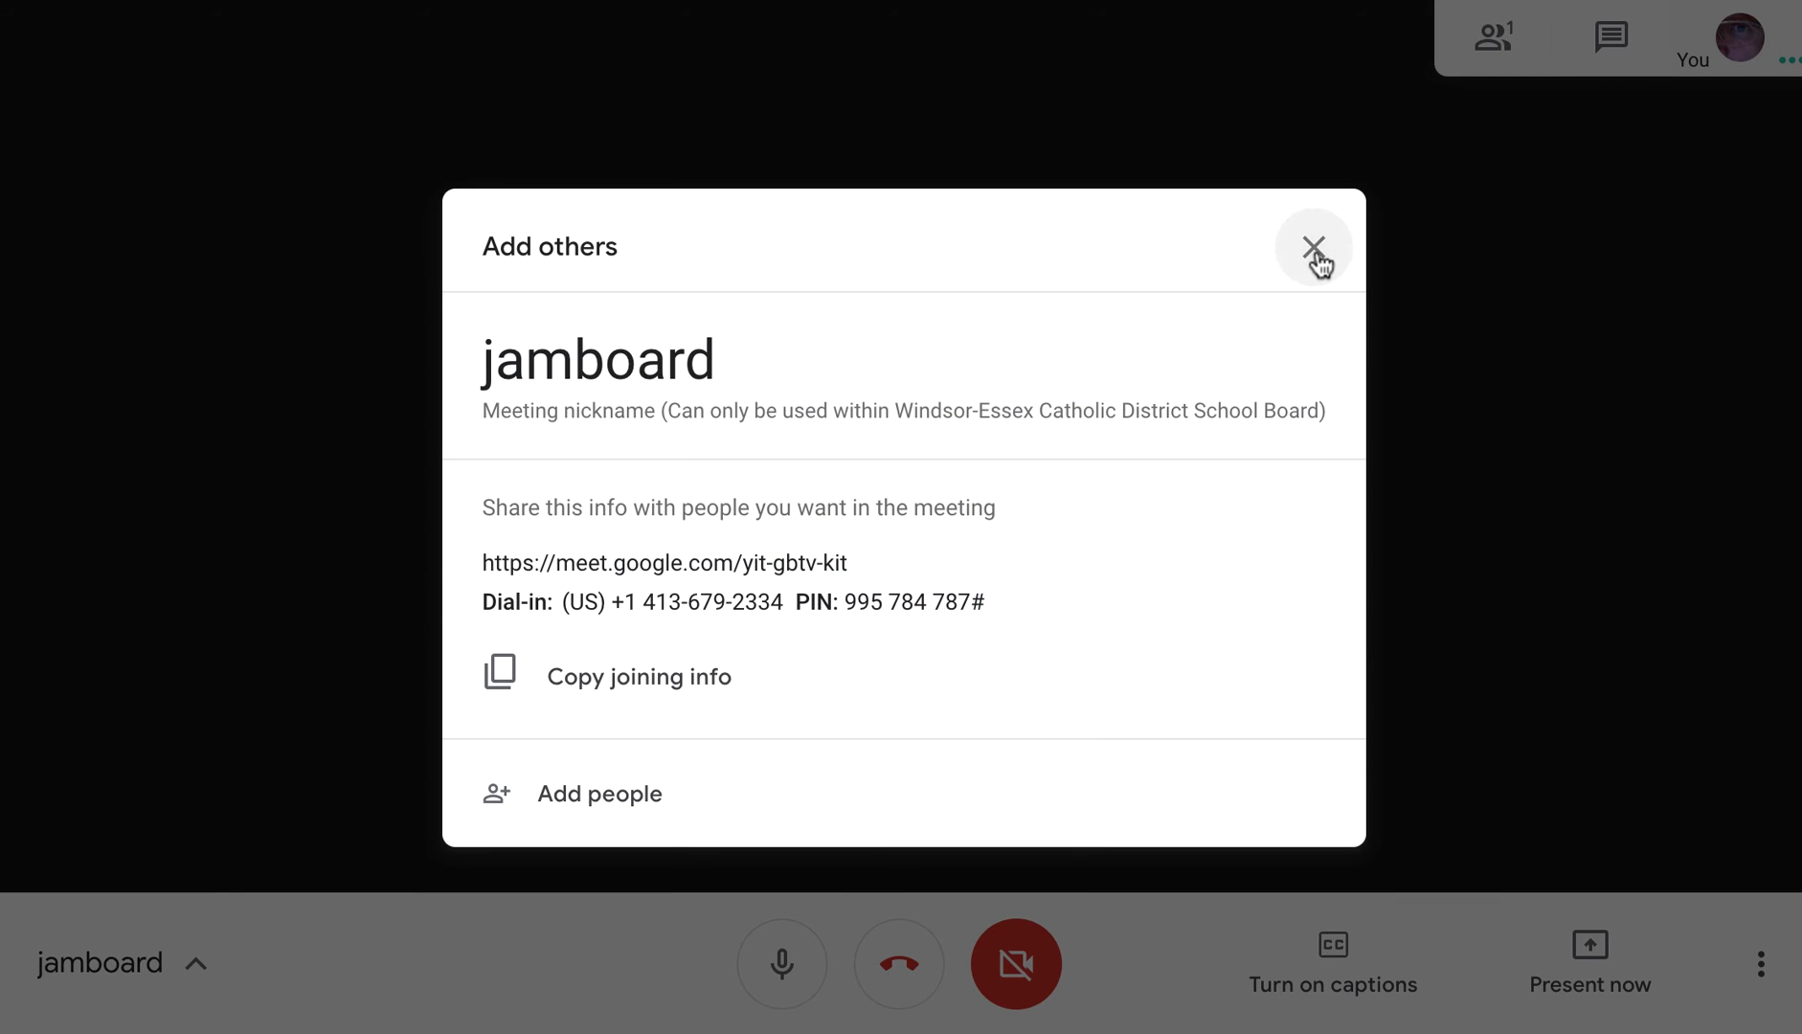
left_click(1315, 251)
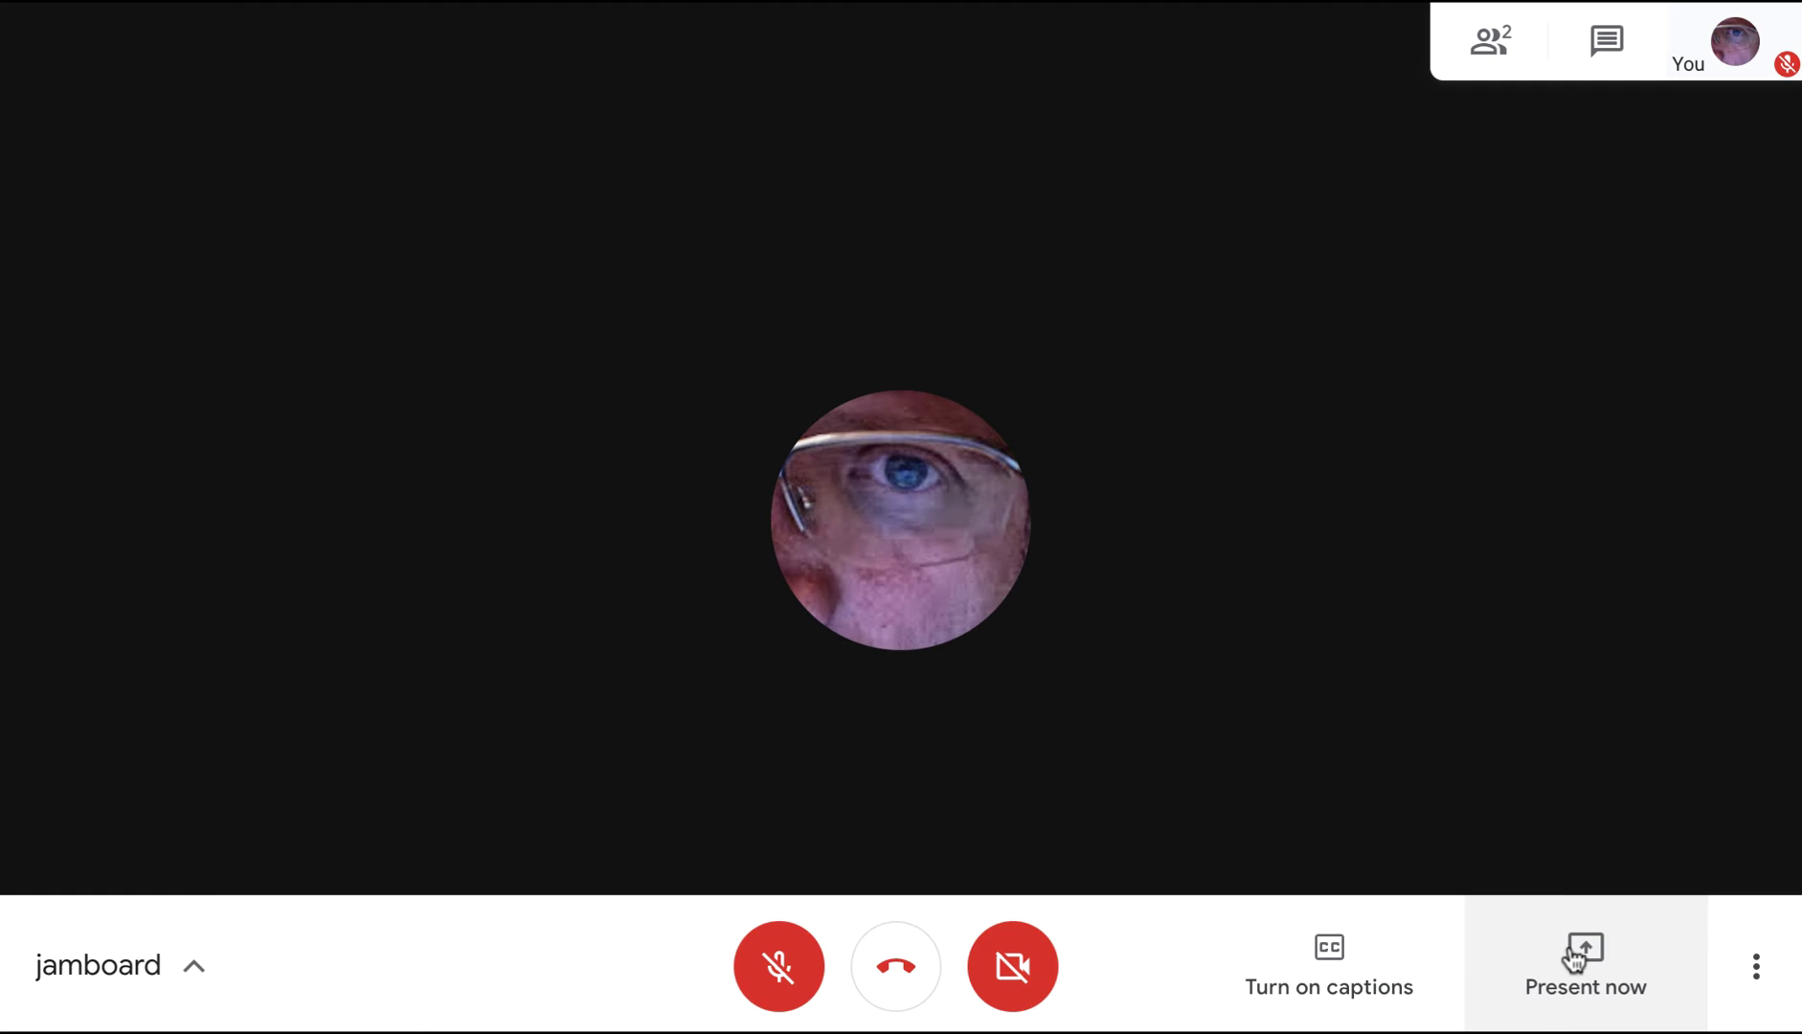
left_click(1575, 954)
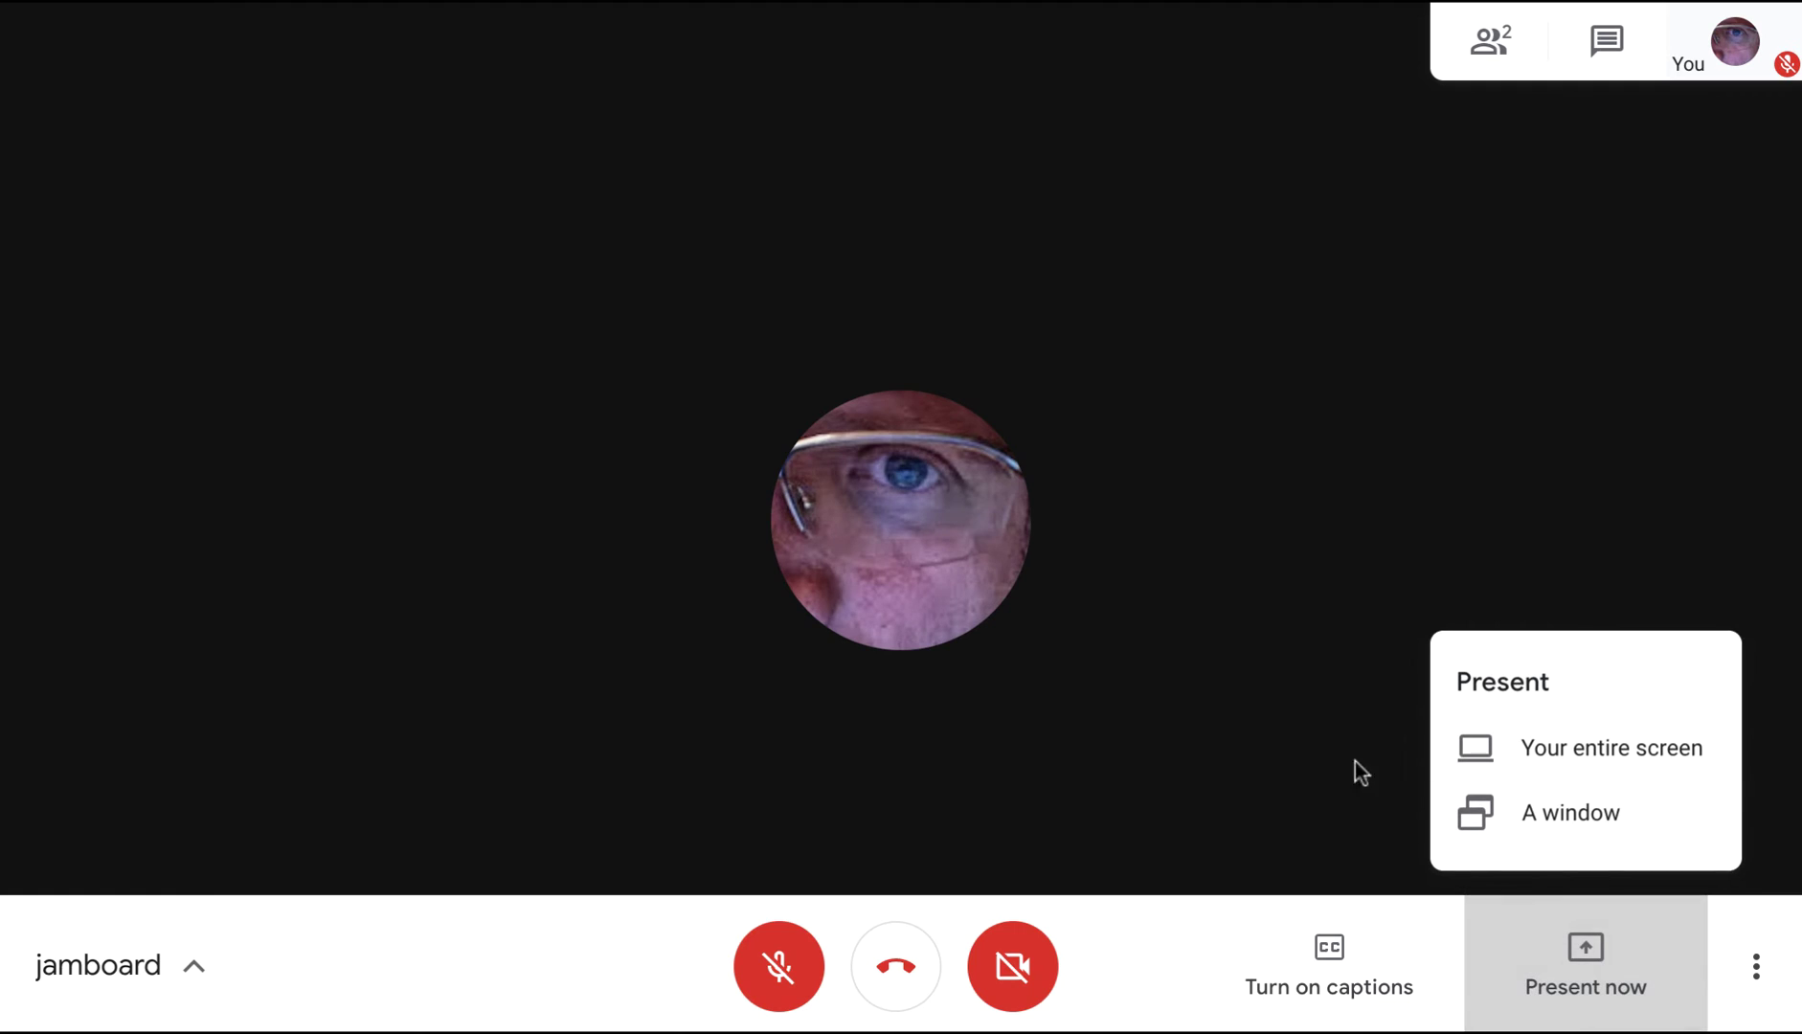
left_click(1580, 809)
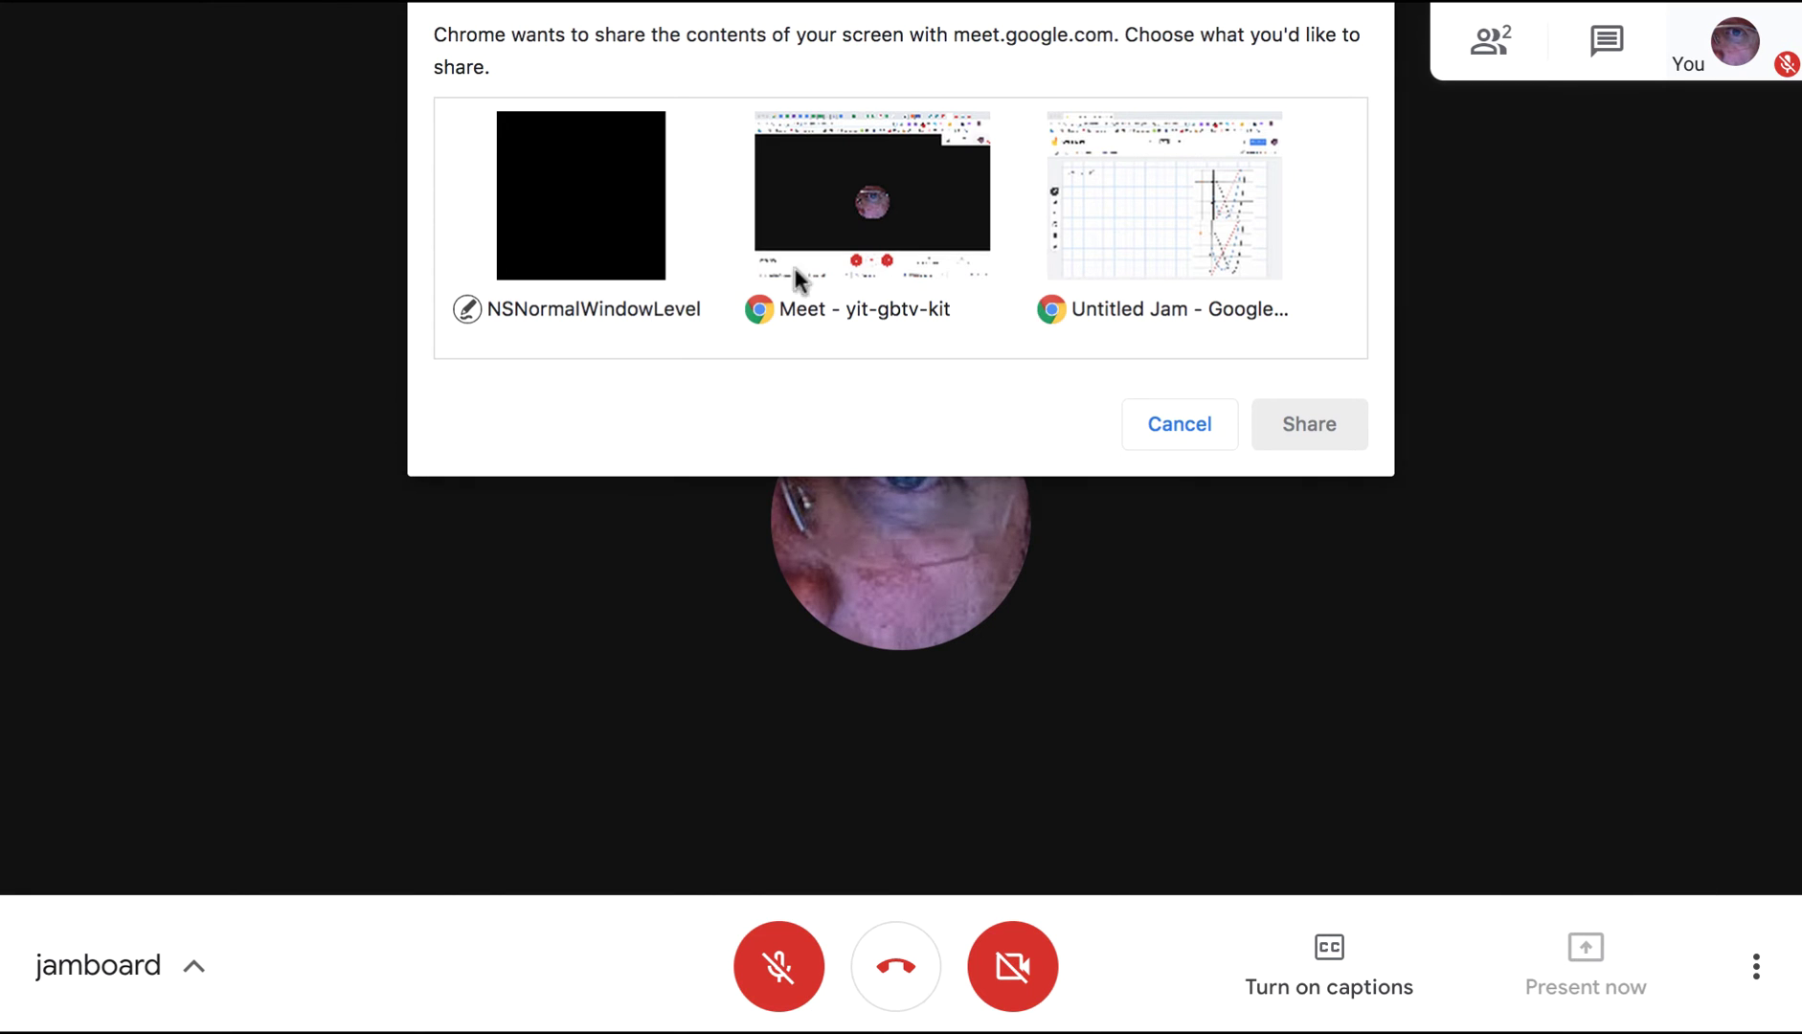
Share the 'Untitled Jam - Google Jamboard' window with the call.
left_click(1165, 193)
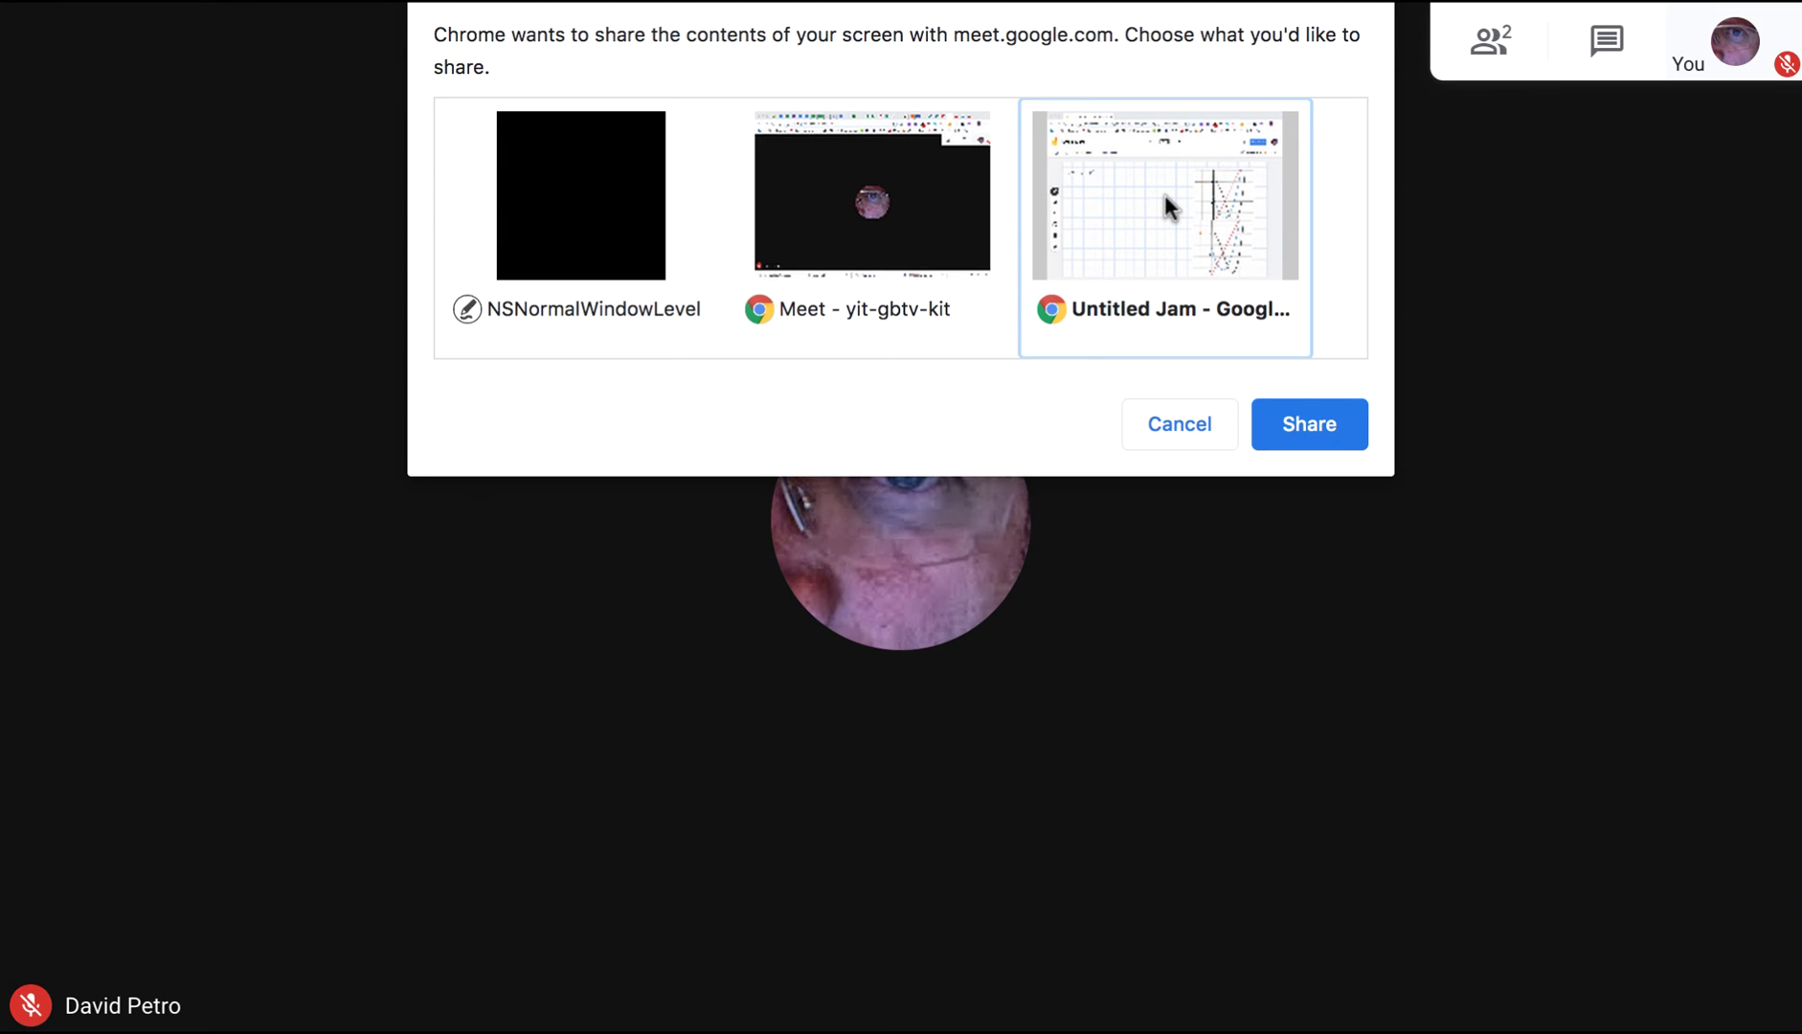
left_click(1306, 421)
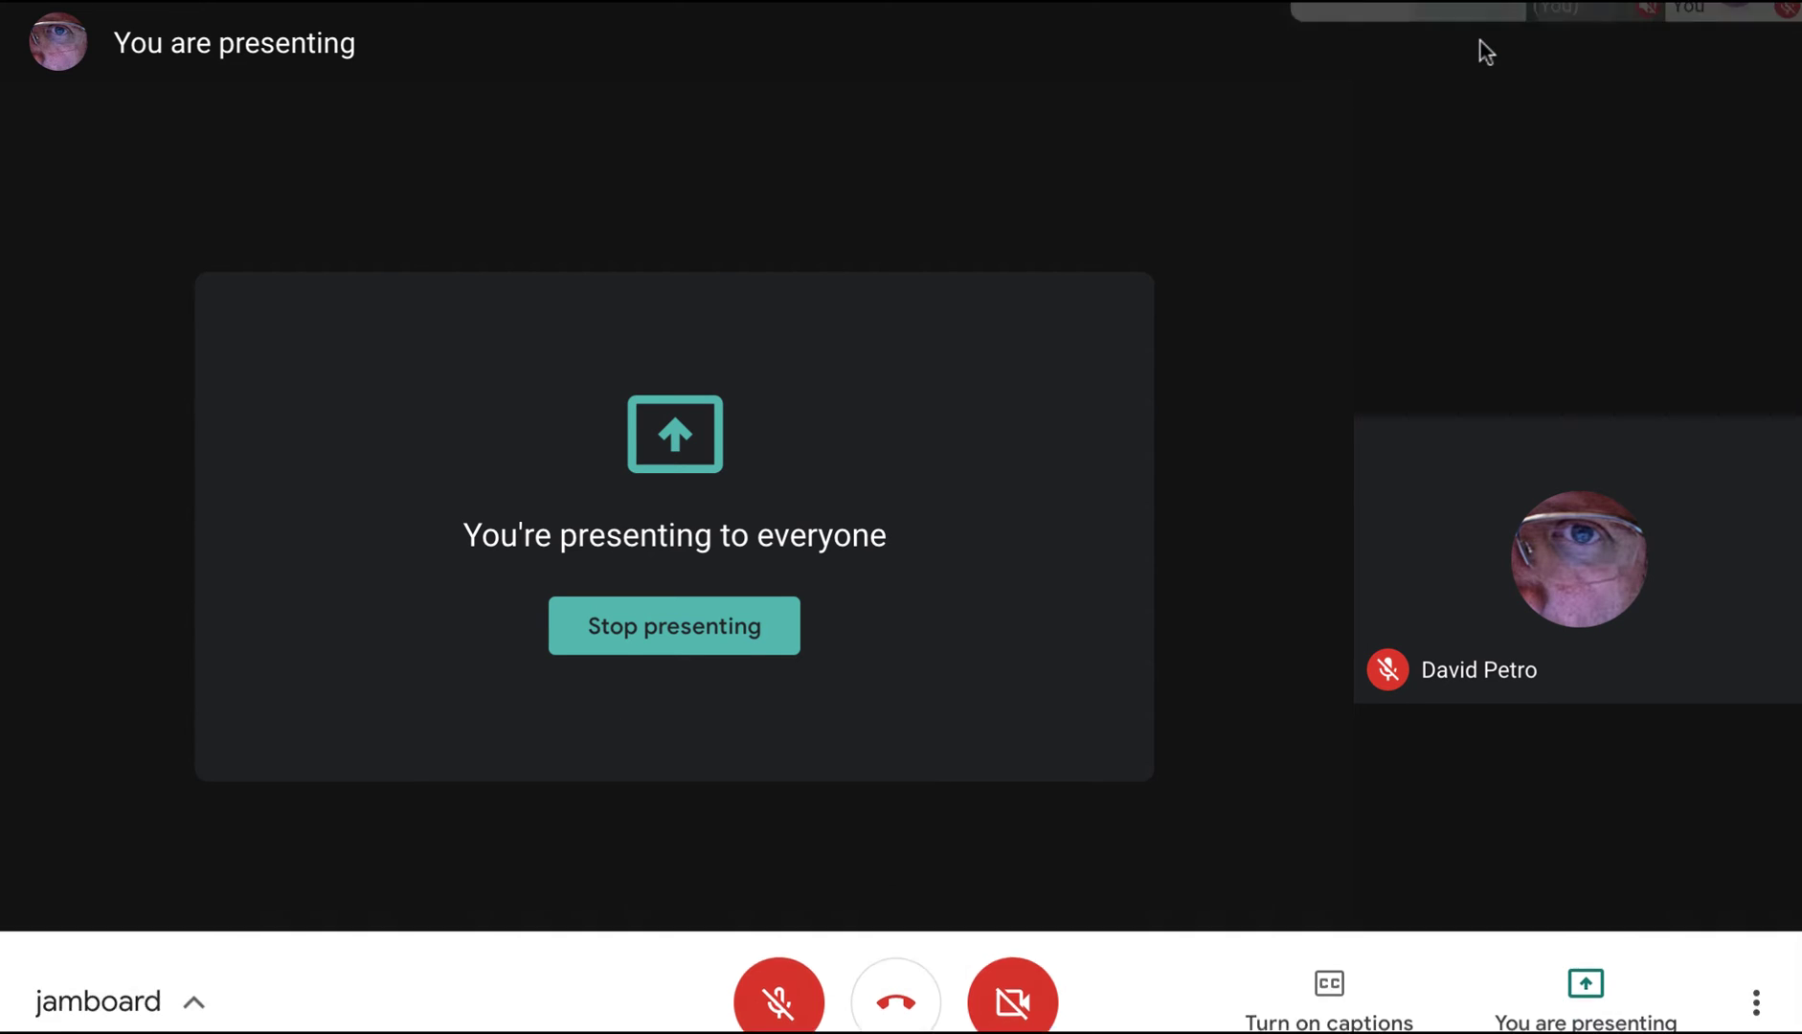
Open the meeting's in-call chat panel.
left_click(1488, 50)
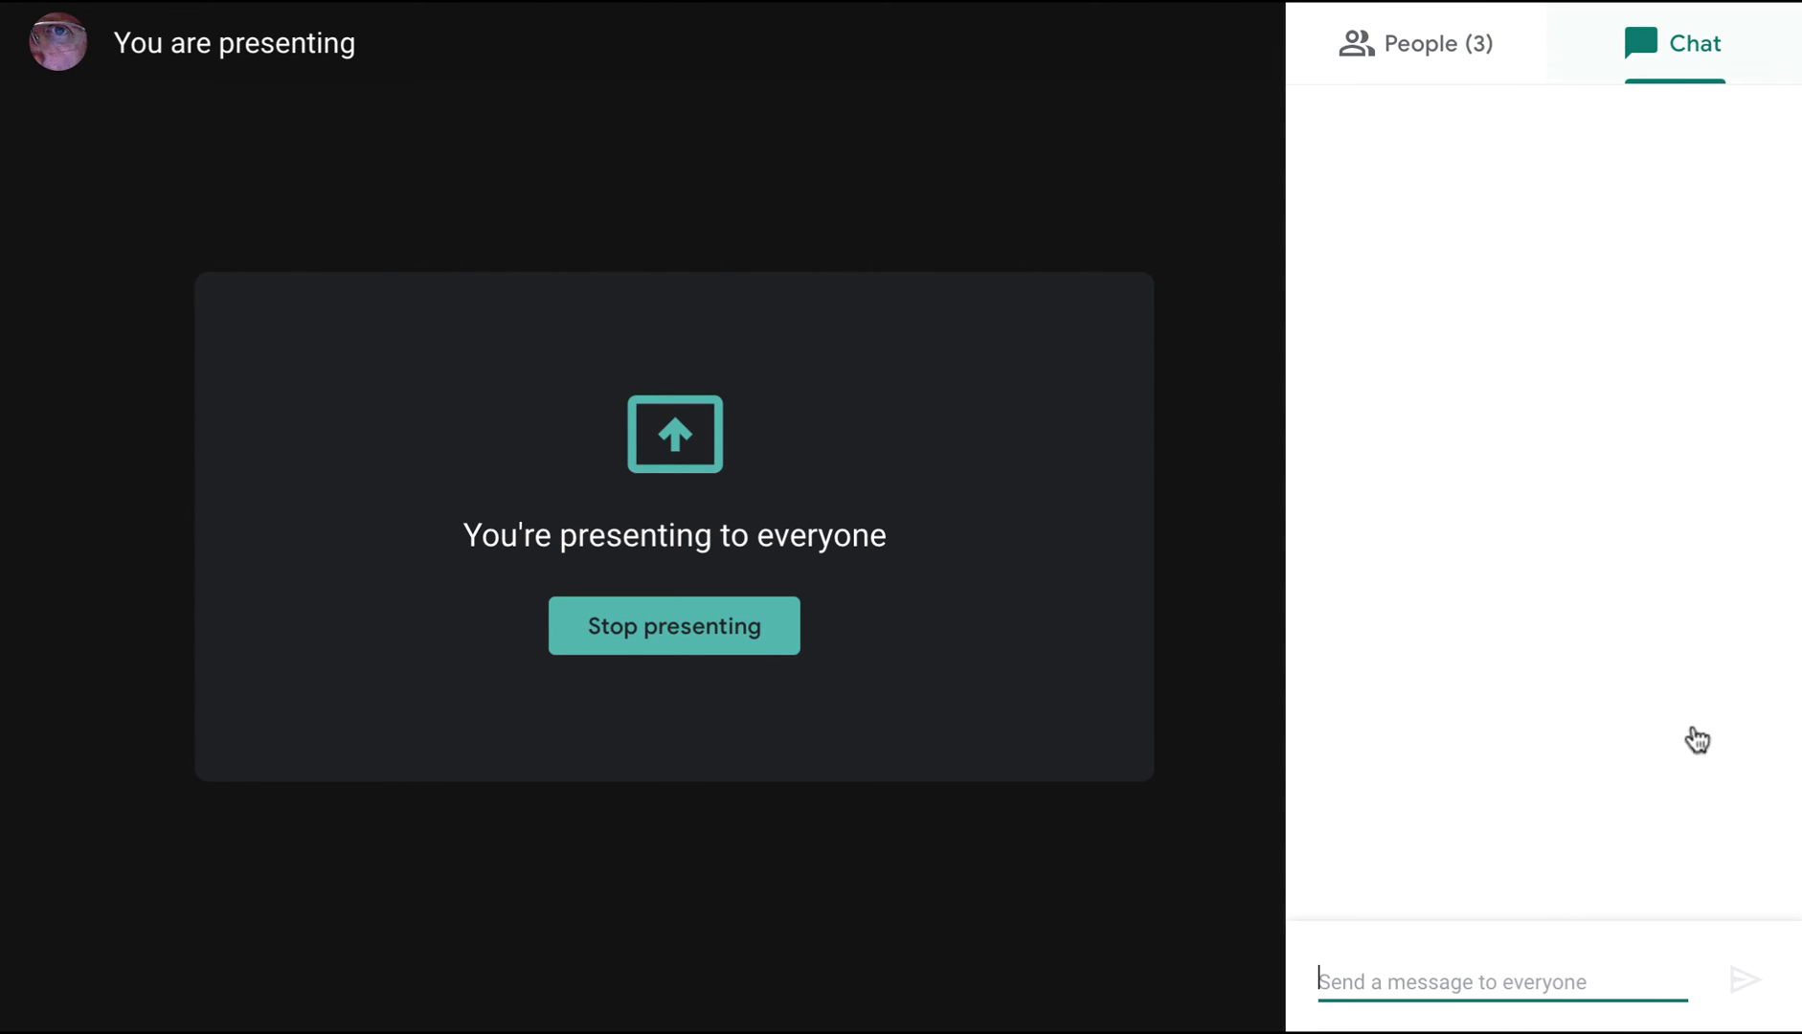